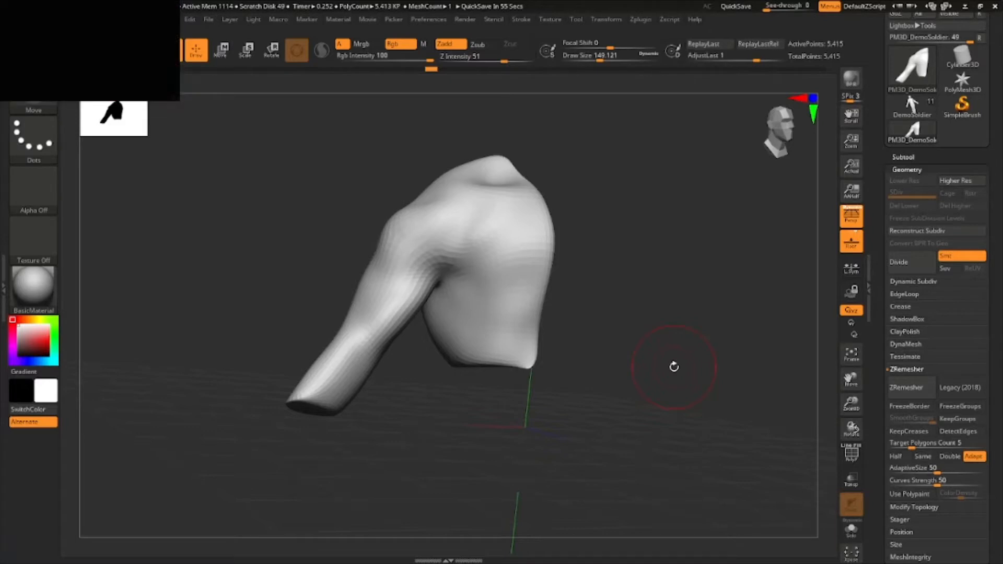
- Reshape the back and armpit contour with the Move brush at a draw size of about 365, accepting removal of the newer undo history
mouse_move(667, 336)
left_mouse_down()
mouse_move(708, 330)
mouse_move(709, 347)
mouse_move(697, 343)
left_mouse_up()
key("b")
key("m")
key("v")
left_click(619, 59)
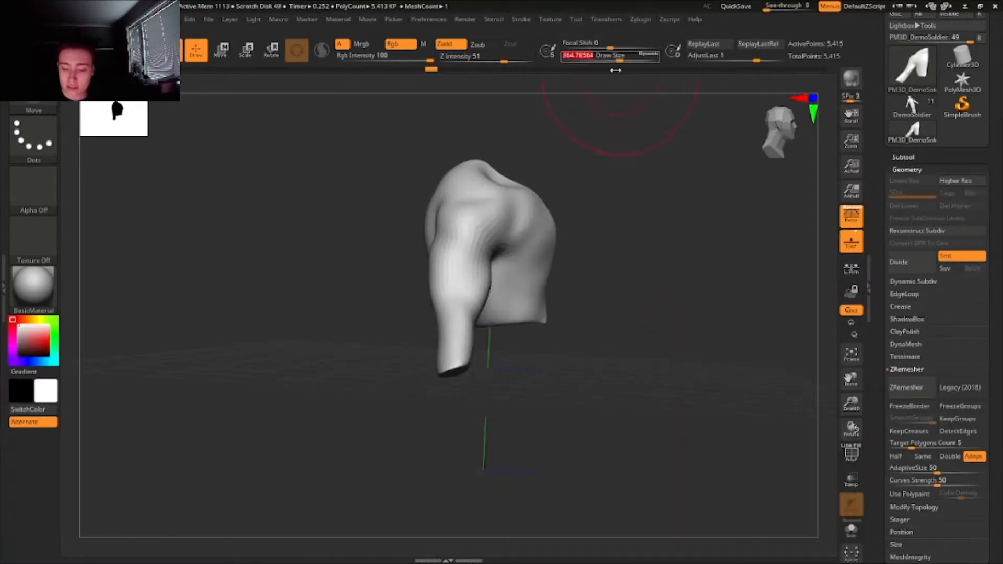
left_click_drag(556, 230, 540, 233)
left_click(545, 274)
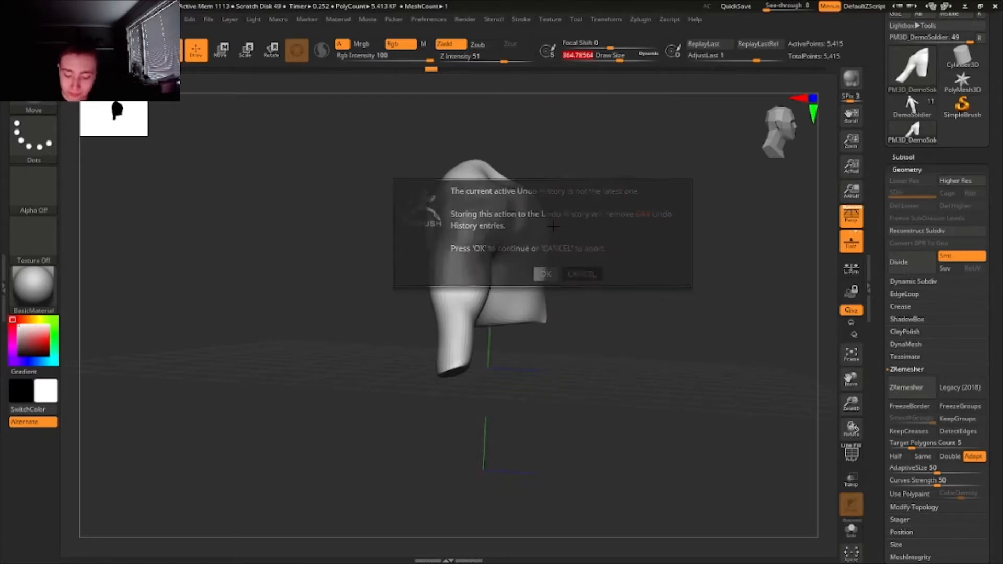
left_click_drag(566, 288, 530, 284)
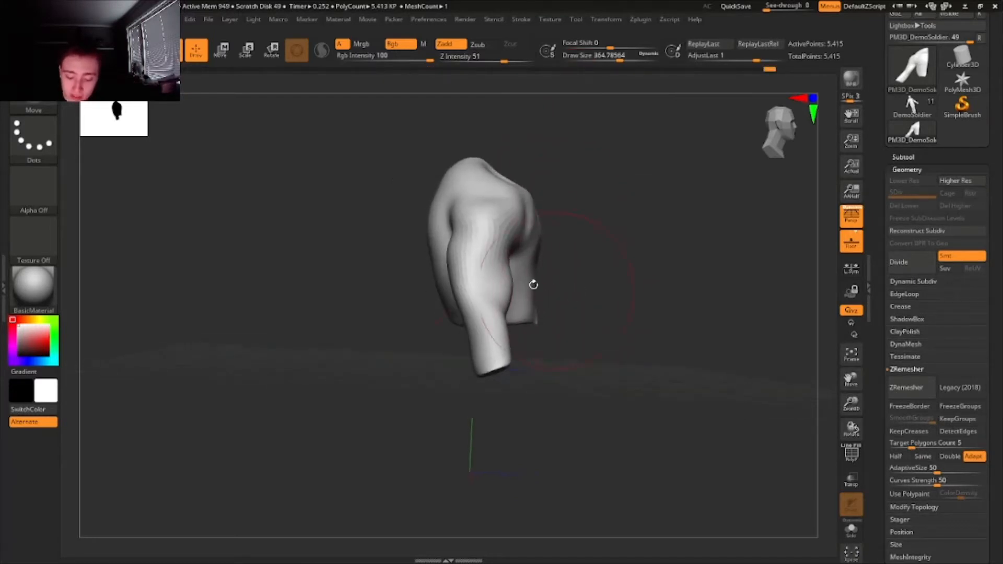
- Adjust the torso's outer contour beside the arm with a smaller Move brush
left_click(613, 58)
left_click_drag(580, 224, 642, 230)
mouse_move(570, 261)
left_mouse_down()
mouse_move(656, 267)
mouse_move(660, 289)
mouse_move(649, 222)
left_mouse_up()
- Refine the shoulder and upper arm silhouette using the Move brush at draw sizes of about 239 and 172
left_click(609, 58)
mouse_move(478, 204)
right_mouse_down()
mouse_move(461, 215)
mouse_move(472, 206)
right_mouse_up()
left_click_drag(472, 219, 462, 215)
mouse_move(455, 215)
right_mouse_down()
mouse_move(436, 229)
mouse_move(442, 264)
right_mouse_up()
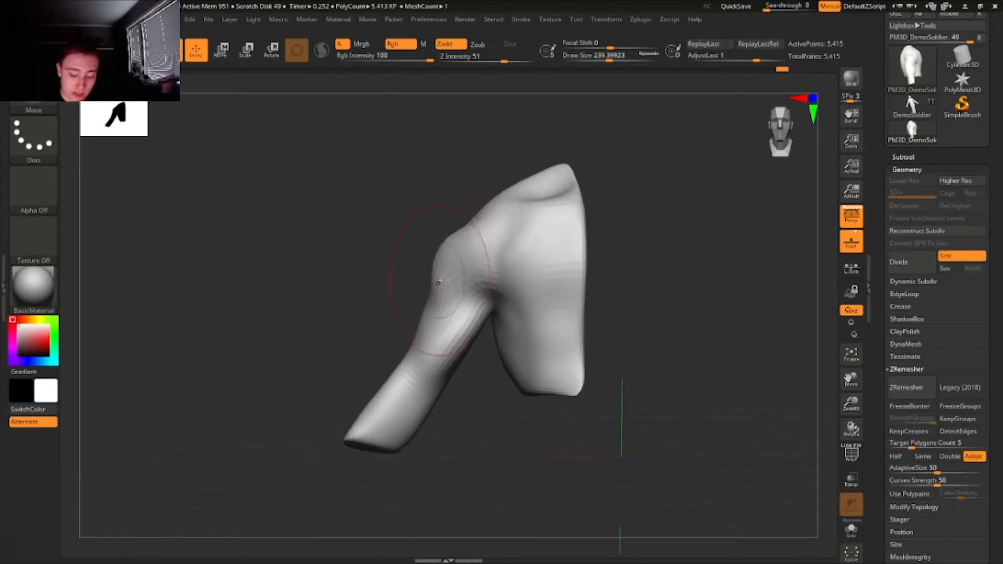
left_click(602, 58)
mouse_move(498, 295)
right_mouse_down("alt")
mouse_move(509, 303)
mouse_move(490, 316)
right_mouse_up("alt")
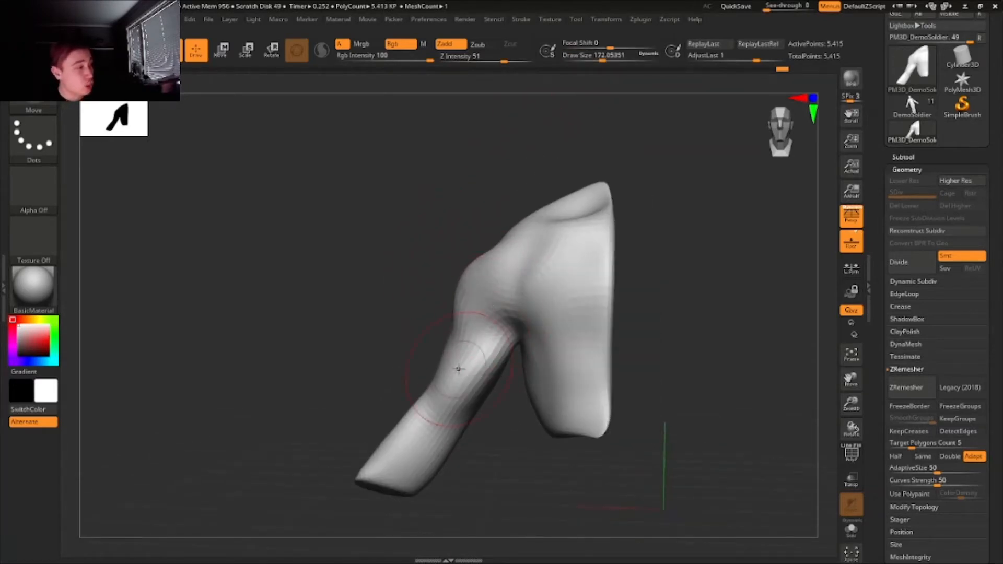
- Subdivide the mesh twice to SDiv 3 and select the ClayBuildup brush
mouse_move(722, 316)
right_mouse_down()
mouse_move(711, 314)
mouse_move(714, 327)
mouse_move(710, 299)
mouse_move(709, 316)
right_mouse_up()
key("ctrl+d")
key("ctrl+d")
key("b")
key("c")
key("b")
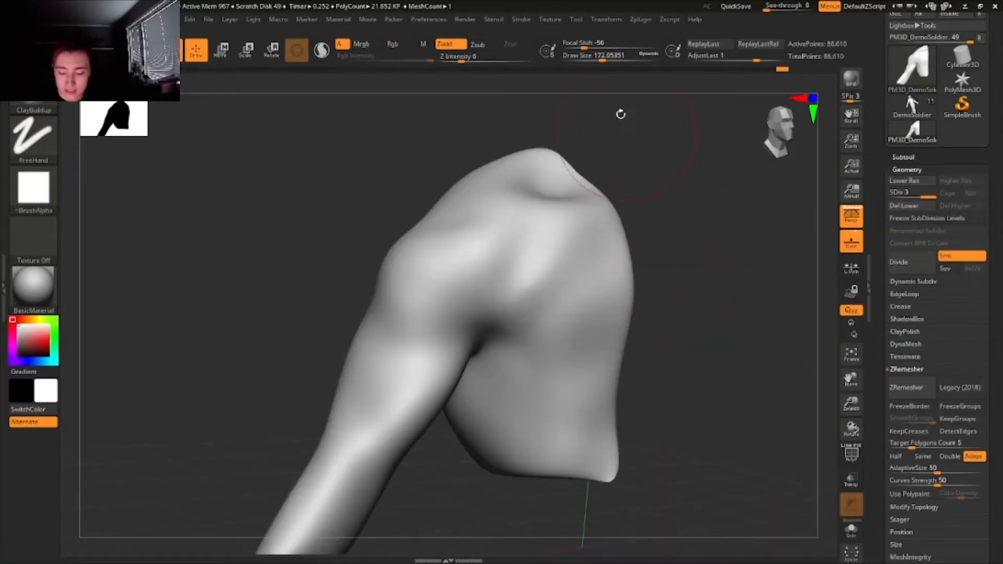
- Block in the middle deltoid with a lasso mask and ClayBuildup strokes at a draw size of about 120, smoothing the edges
left_click(601, 57)
mouse_move(513, 332)
right_mouse_down("ctrl")
mouse_move(510, 289)
mouse_move(483, 287)
mouse_move(491, 308)
mouse_move(450, 295)
mouse_move(454, 284)
right_mouse_up("ctrl")
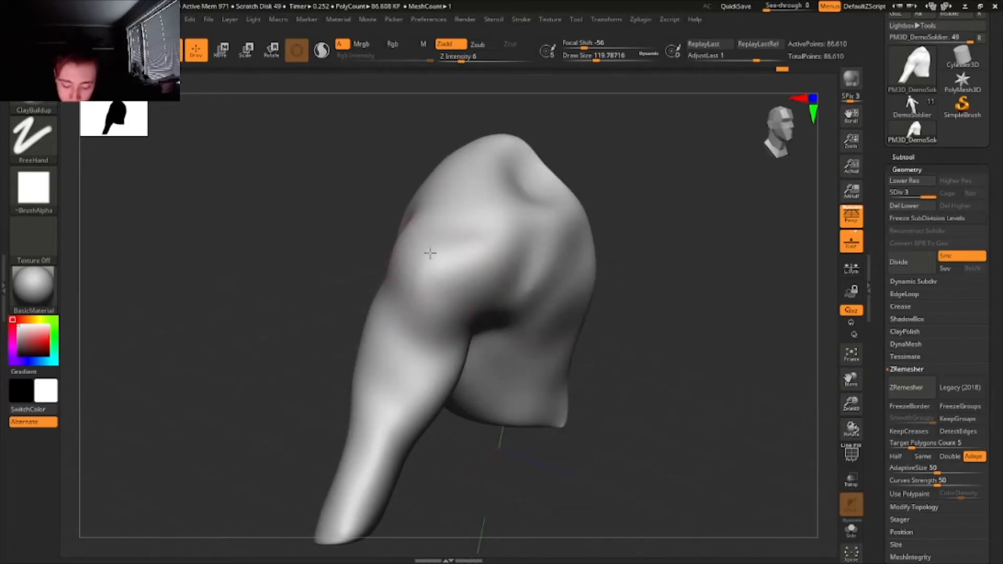
key("ctrl")
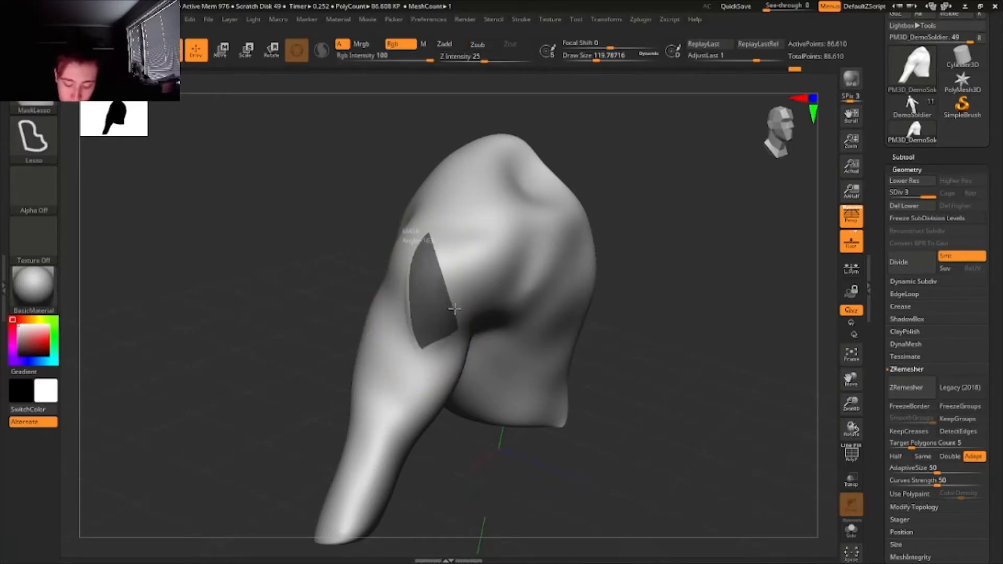
left_click_drag(427, 264, 412, 303)
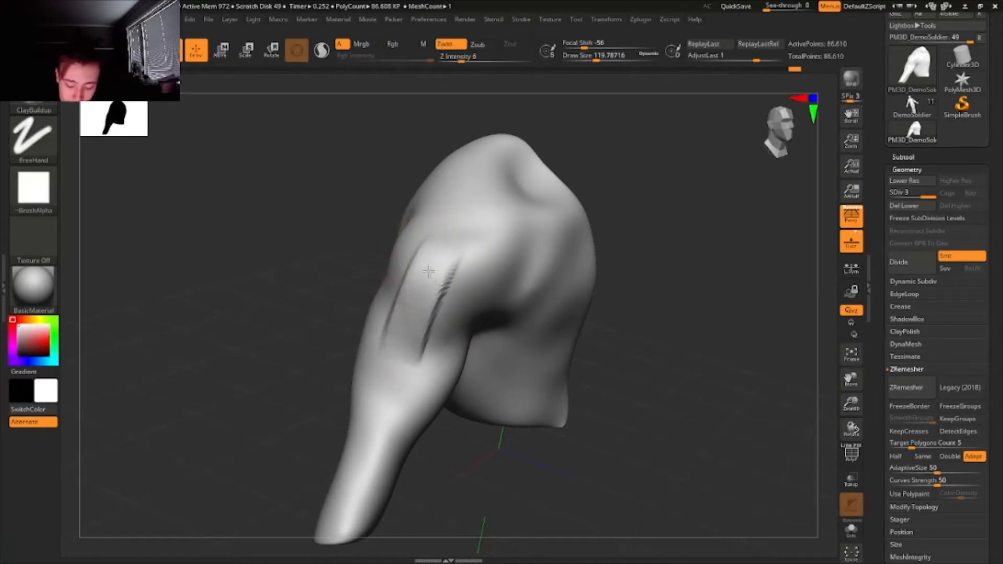
left_click_drag(429, 270, 418, 270, "shift")
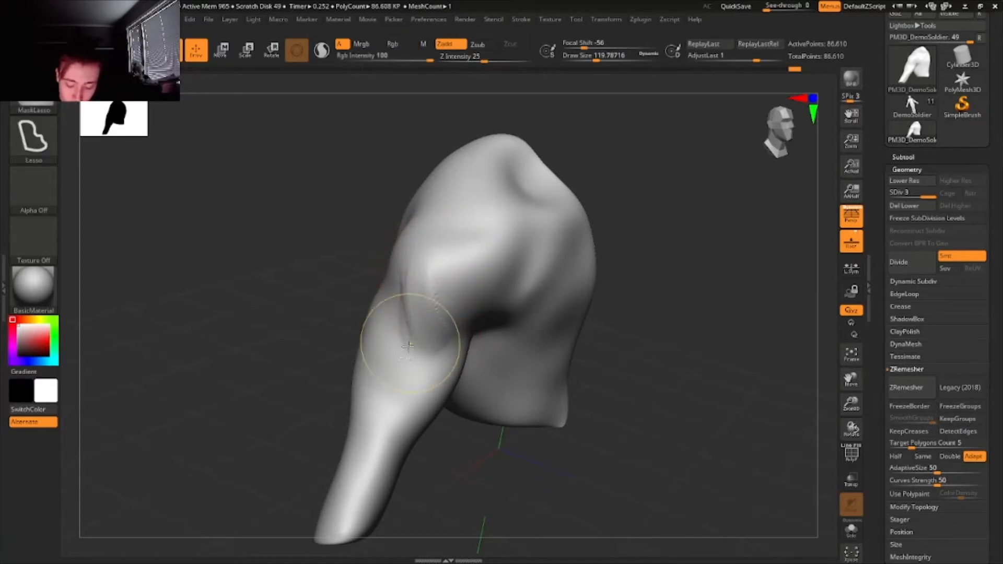
- Mask the lower deltoid area and build up the front, side and rear deltoid volume with clay strokes
left_click_drag(410, 348, 402, 356, "ctrl")
left_click_drag(406, 246, 418, 280)
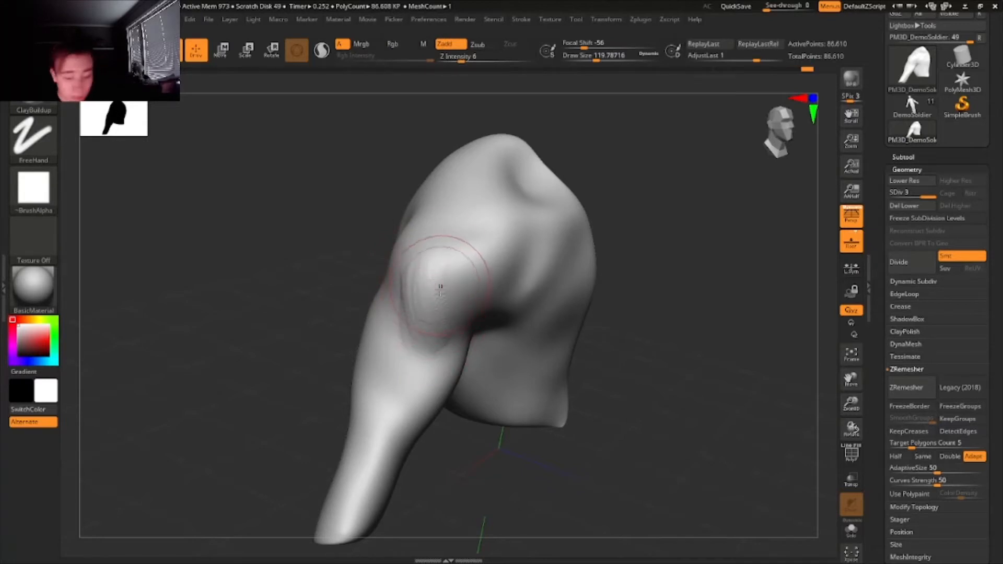
left_click_drag(418, 293, 471, 278)
right_click_drag(471, 270, 474, 322)
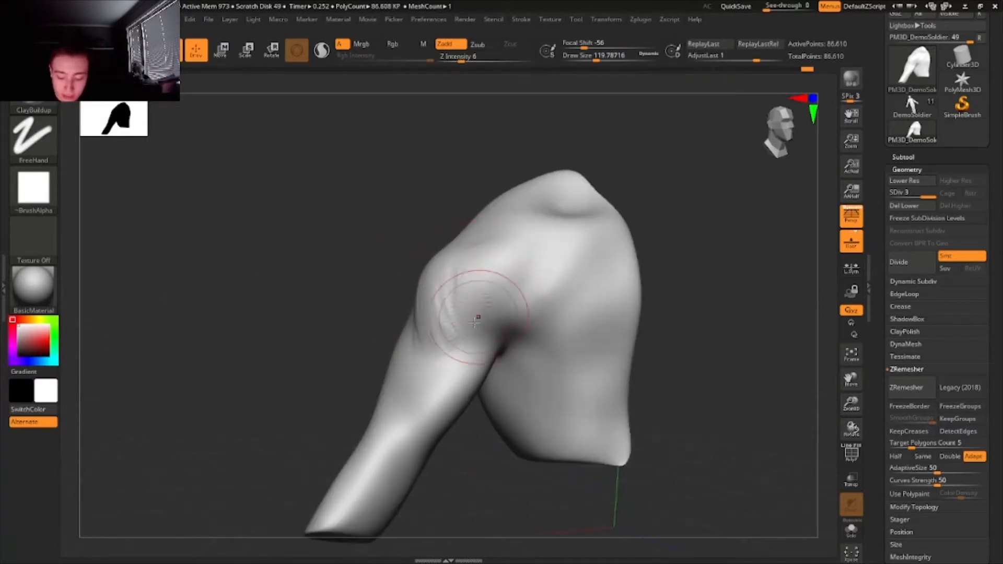
right_click_drag(464, 282, 601, 288)
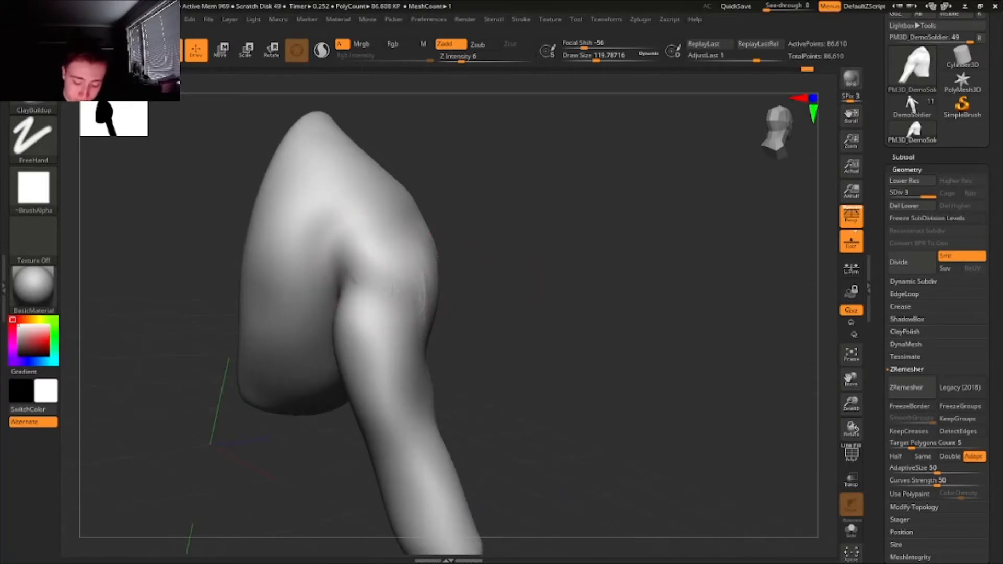
right_click_drag(395, 285, 430, 313)
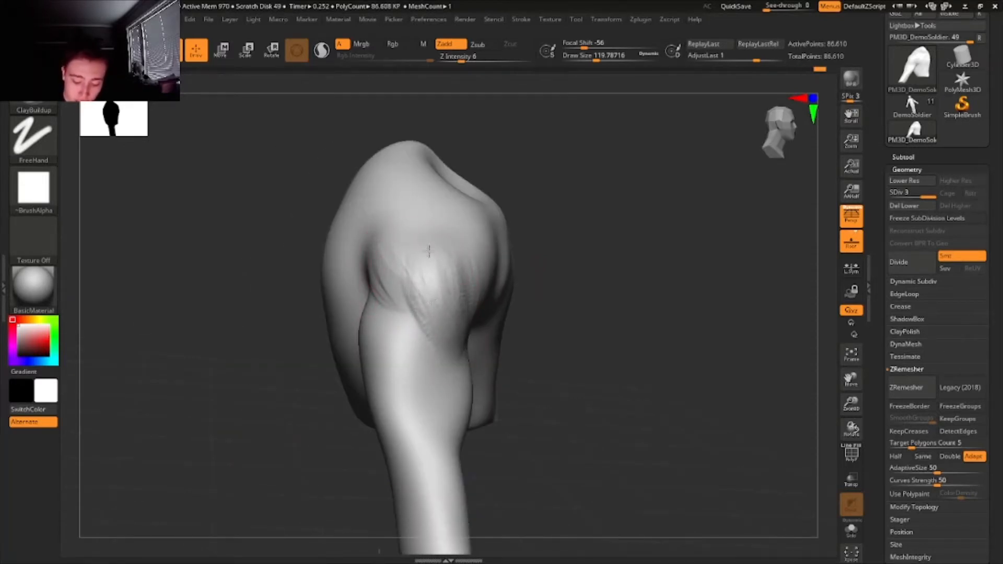
- Mask curved strips around the side of the shoulder to isolate the separate deltoid heads
right_click_drag(428, 251, 414, 243)
mouse_move(365, 234)
left_mouse_down("ctrl")
mouse_move(406, 293)
mouse_move(377, 235)
left_mouse_up("ctrl")
right_click_drag(381, 243, 434, 230)
mouse_move(410, 253)
left_mouse_down("ctrl")
mouse_move(470, 340)
mouse_move(402, 241)
left_mouse_up("ctrl")
right_click_drag(407, 237, 465, 228)
mouse_move(469, 225)
left_mouse_down("ctrl")
mouse_move(510, 255)
mouse_move(466, 209)
left_mouse_up("ctrl")
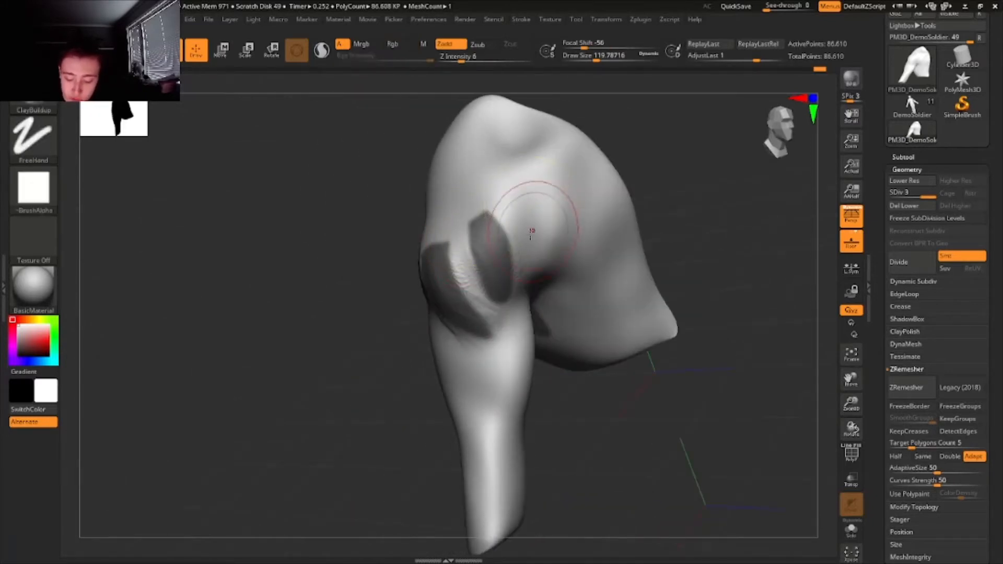
- Sculpt muscle strokes from the deltoid across the top of the shoulder towards the trapezius
mouse_move(531, 232)
right_mouse_down()
mouse_move(559, 217)
mouse_move(543, 229)
mouse_move(527, 309)
right_mouse_up()
left_click_drag(517, 325, 528, 286)
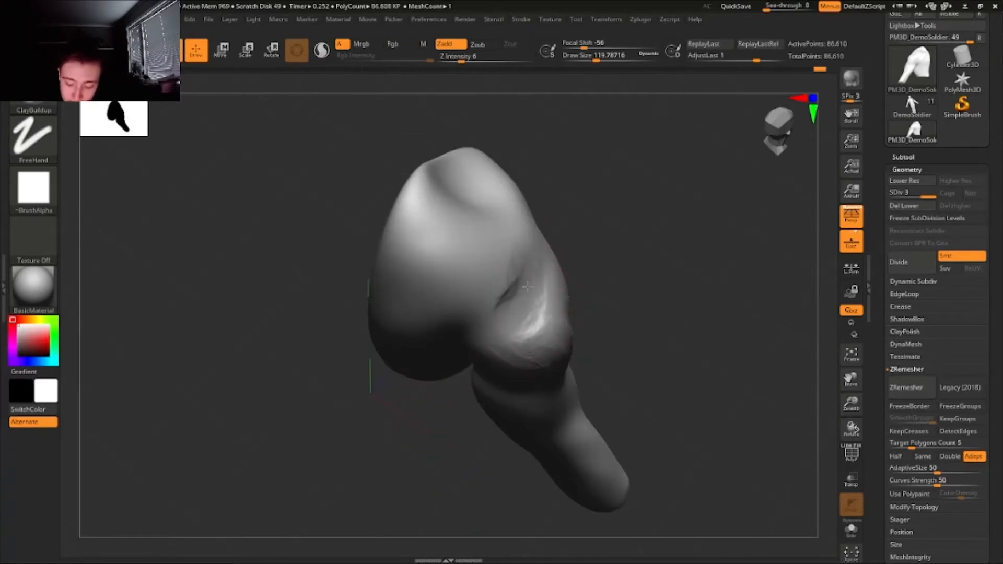
right_click_drag(516, 247, 523, 277)
left_click_drag(524, 277, 504, 296)
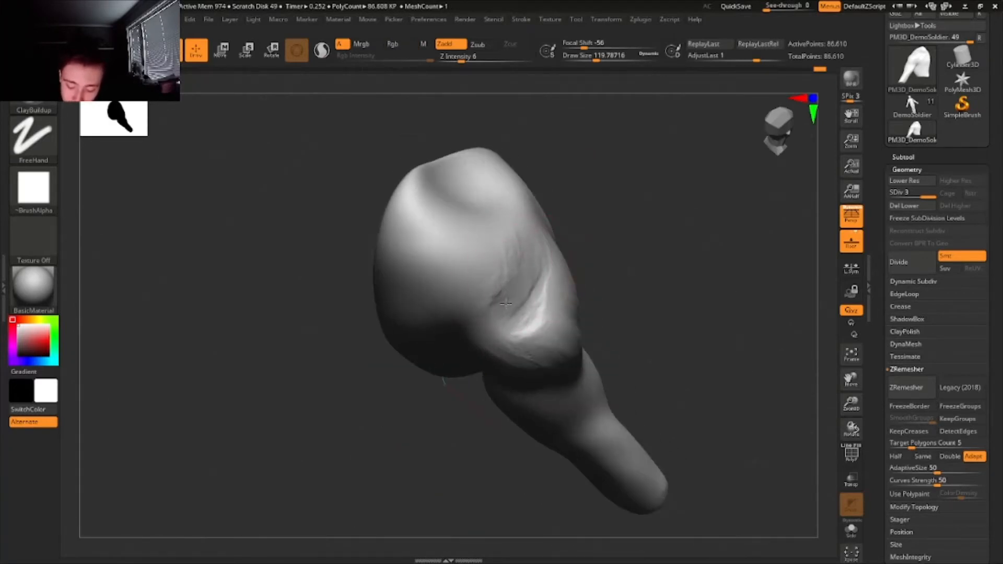
left_click_drag(496, 241, 438, 203)
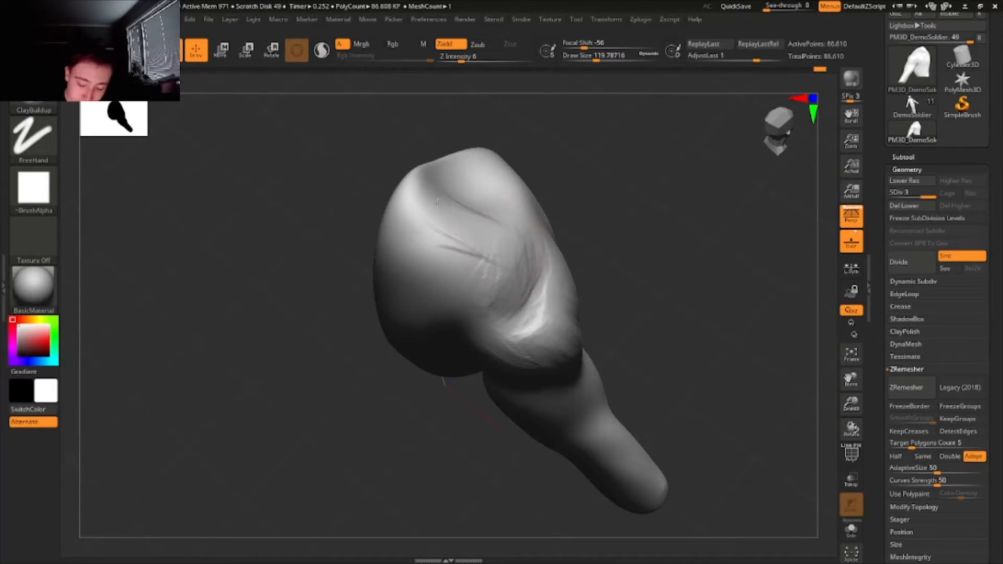
- Sketch the upper-back and shoulder-blade muscles with ClayBuildup strokes, reducing the draw size to about 62
right_click_drag(485, 287, 463, 292)
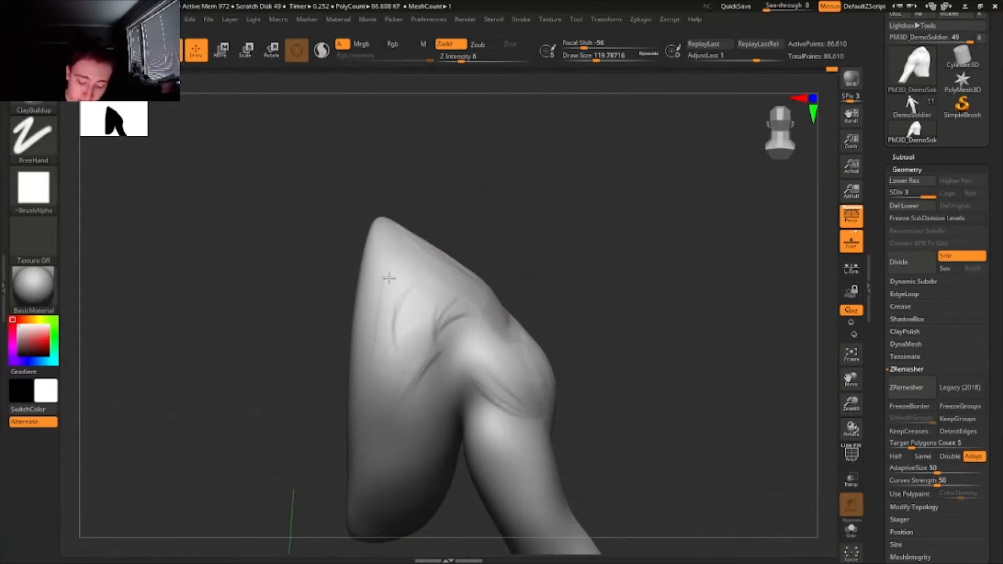
left_click_drag(389, 277, 388, 347)
left_click(586, 58)
right_click_drag(485, 277, 496, 319)
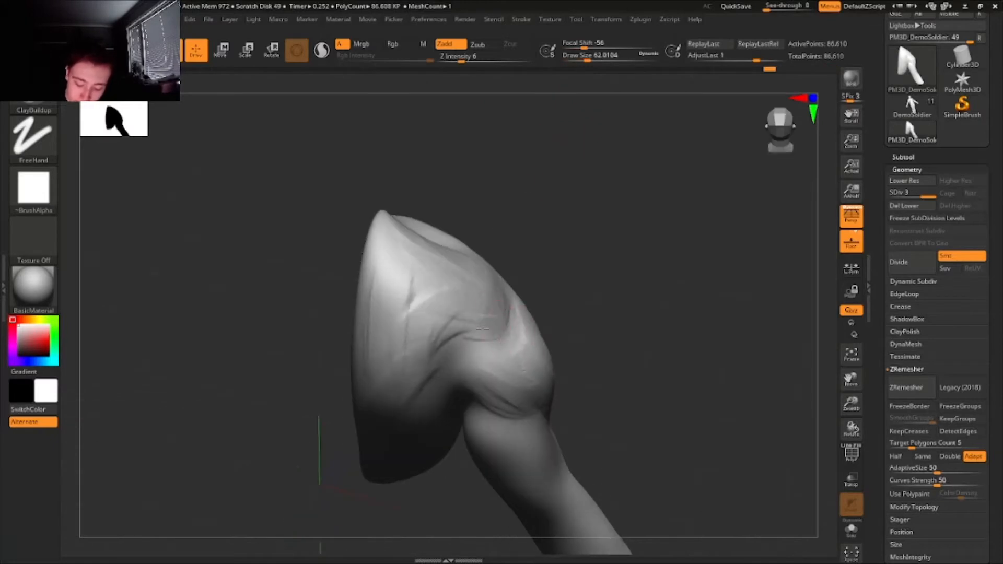
right_click_drag(431, 348, 437, 332)
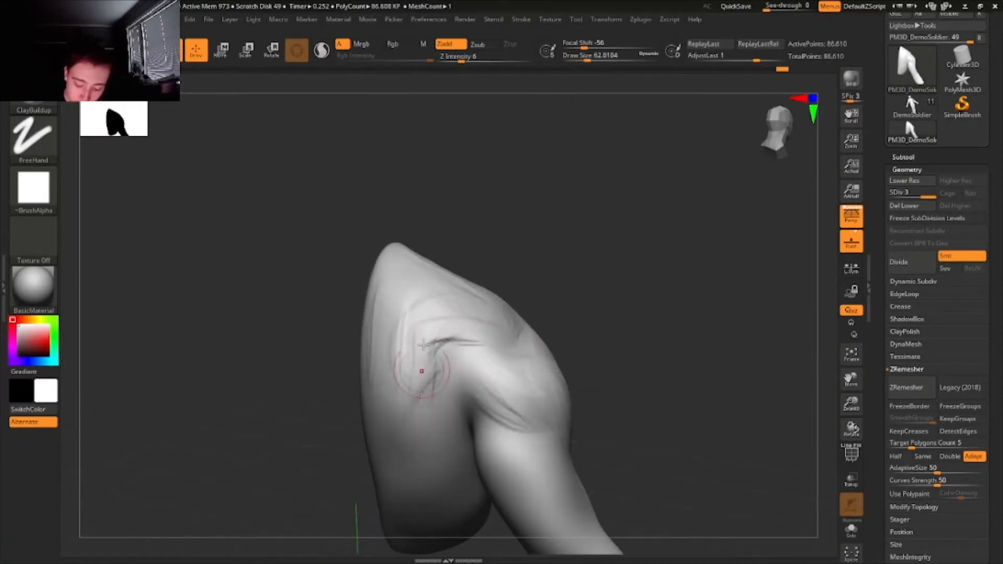
- Sculpt the collarbone ridge and the groove along the top of the shoulder with clay strokes
right_click_drag(449, 370, 350, 329)
left_click_drag(509, 340, 581, 261)
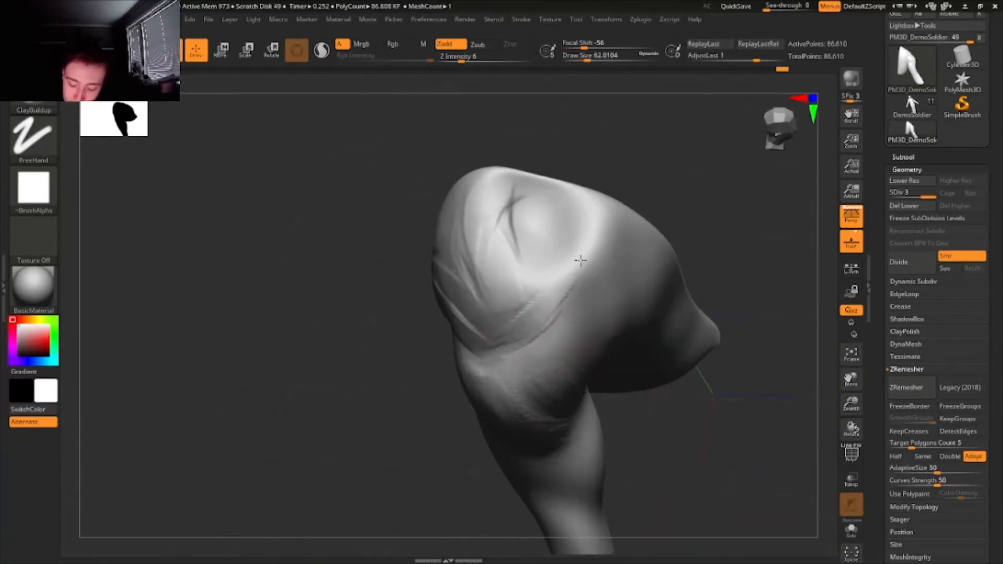
left_click_drag(544, 301, 583, 267)
left_click_drag(600, 211, 574, 256)
- Sculpt pectoral fibres fanning from the armpit across the chest with ClayBuildup at a draw size of about 90
mouse_move(582, 287)
right_mouse_down()
mouse_move(591, 252)
mouse_move(559, 248)
mouse_move(579, 229)
right_mouse_up()
left_click_drag(589, 61, 592, 61)
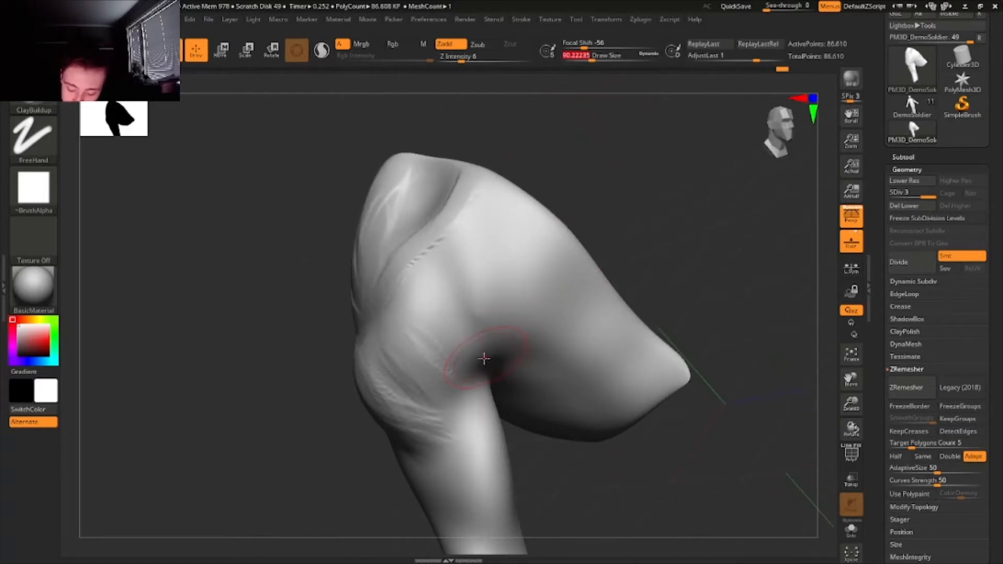
right_click_drag(480, 352, 469, 349)
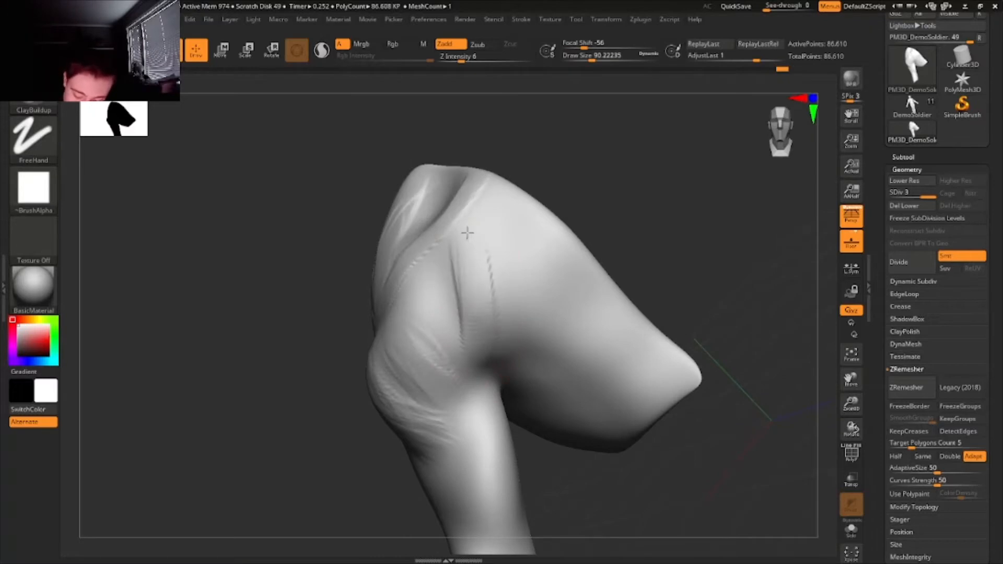
left_click_drag(480, 216, 484, 358)
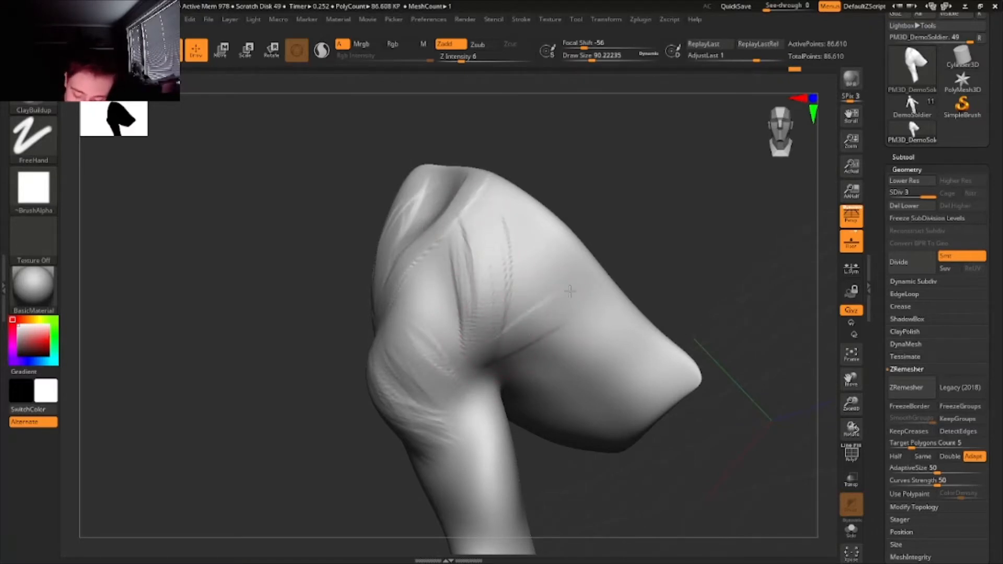
left_click_drag(570, 291, 589, 270)
mouse_move(497, 334)
left_mouse_down()
mouse_move(539, 240)
mouse_move(551, 243)
left_mouse_up()
left_click_drag(505, 316, 537, 231)
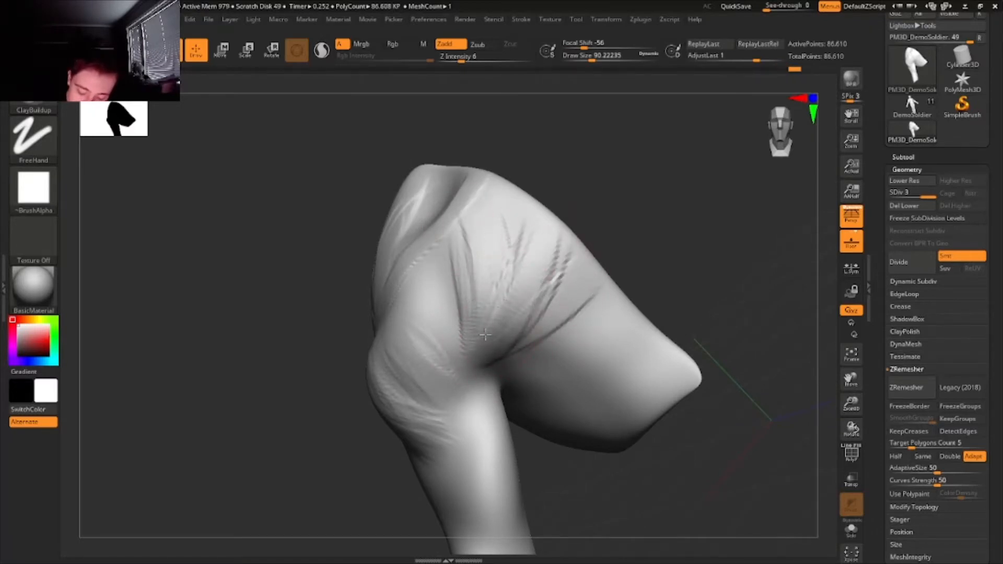
- Carve the crease between the front deltoid and pectoral at the armpit with the DamStandard brush
mouse_move(491, 204)
right_mouse_down()
mouse_move(436, 357)
mouse_move(472, 297)
mouse_move(526, 306)
mouse_move(408, 301)
right_mouse_up()
mouse_move(382, 348)
right_mouse_down()
mouse_move(425, 284)
mouse_move(494, 225)
right_mouse_up()
key("b")
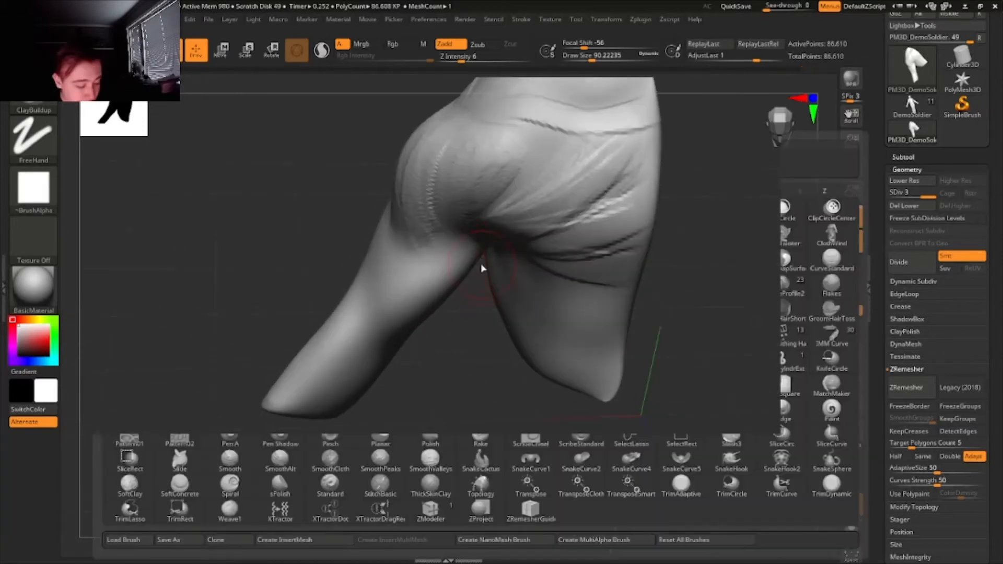
key("d")
key("s")
right_click_drag(466, 278, 468, 256)
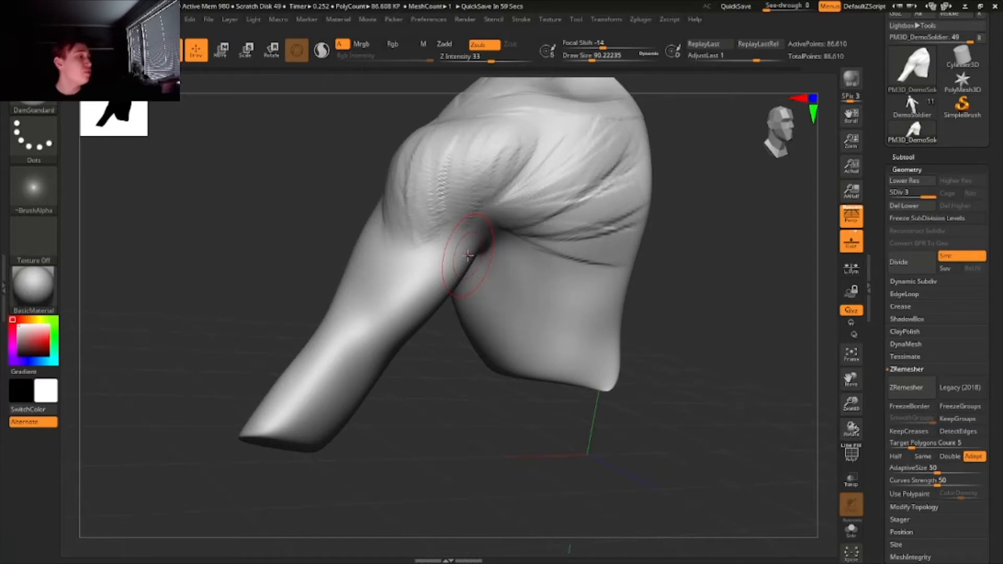
mouse_move(489, 215)
left_mouse_down()
mouse_move(528, 161)
mouse_move(491, 212)
left_mouse_up()
right_click_drag(504, 172, 511, 189)
left_click_drag(489, 215, 517, 236)
- Carve the rear deltoid's lower edge and the triceps separations along the back and outer side of the upper arm
right_click_drag(465, 238, 546, 230)
left_click_drag(453, 173, 507, 214)
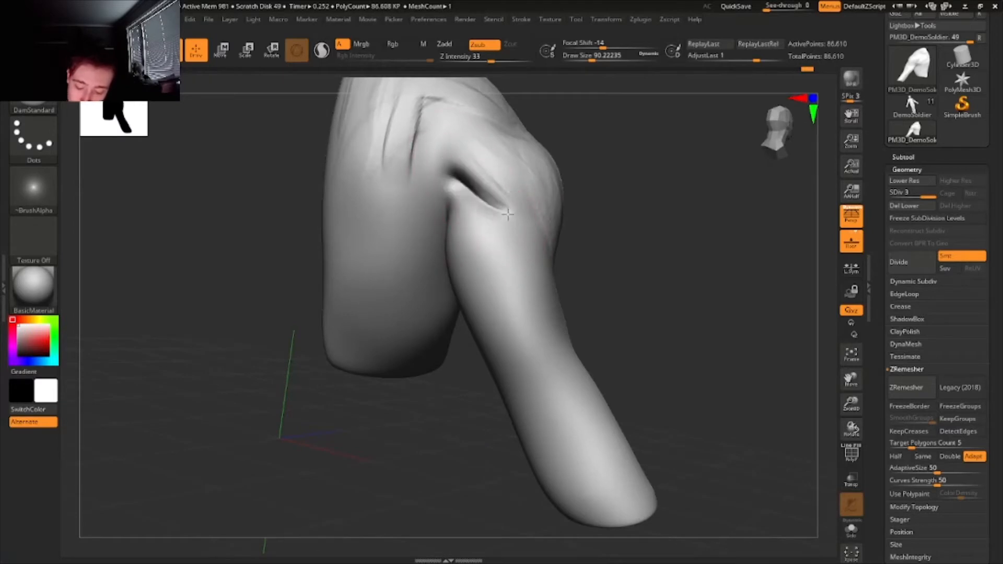
right_click_drag(507, 214, 477, 180)
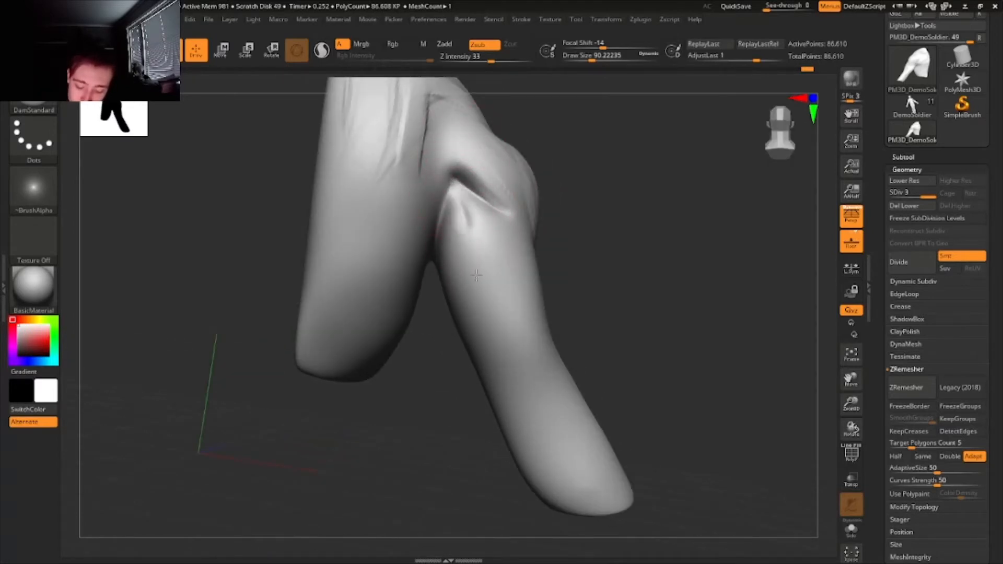
right_click_drag(476, 274, 473, 264)
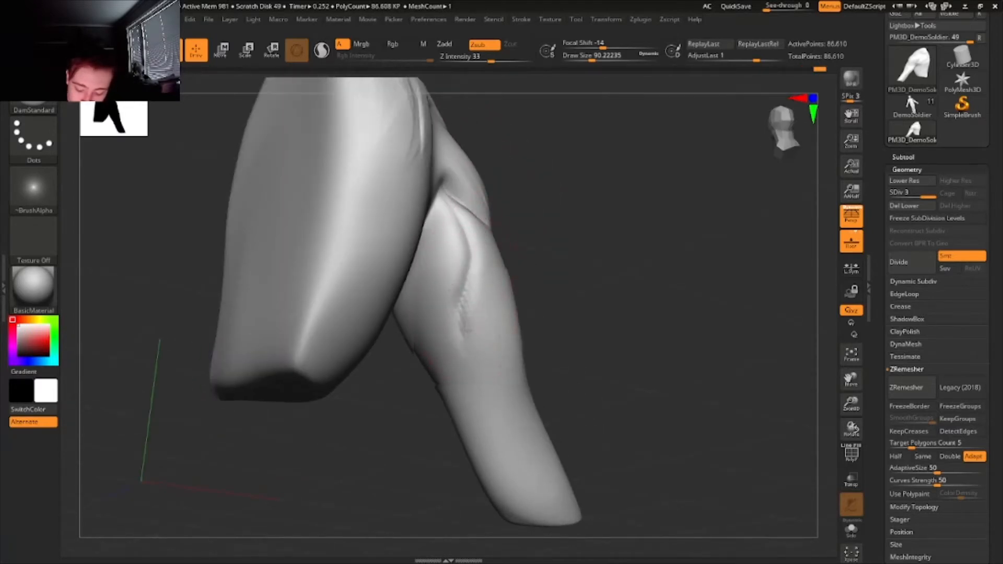
mouse_move(460, 314)
right_mouse_down()
mouse_move(485, 271)
mouse_move(509, 314)
mouse_move(478, 320)
right_mouse_up()
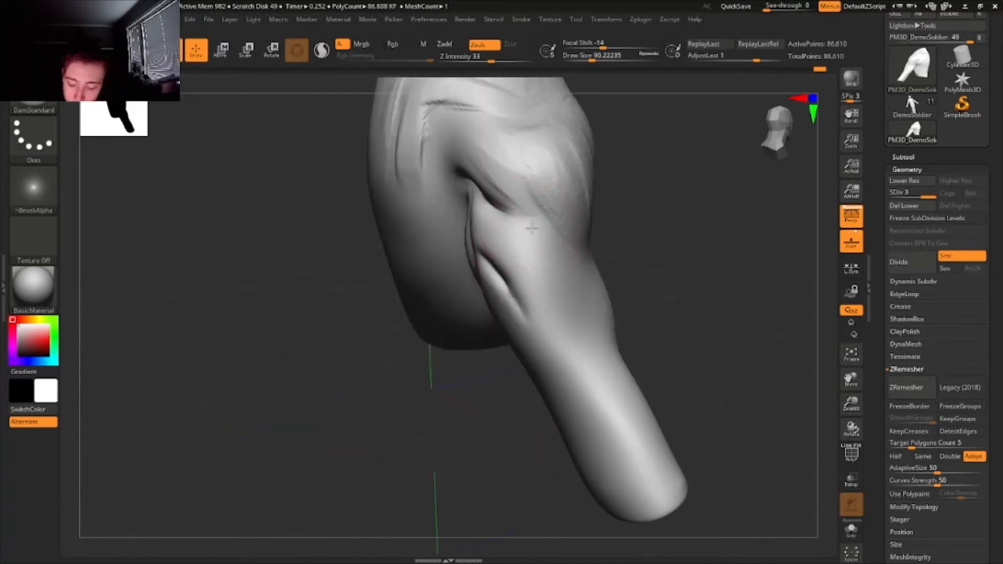
left_click_drag(530, 222, 567, 330)
left_click_drag(524, 308, 555, 344)
- Carve the inner edge of the rear deltoid upwards from the back of the armpit towards the shoulder blade
right_click_drag(526, 270, 509, 230)
right_click_drag(465, 203, 479, 291)
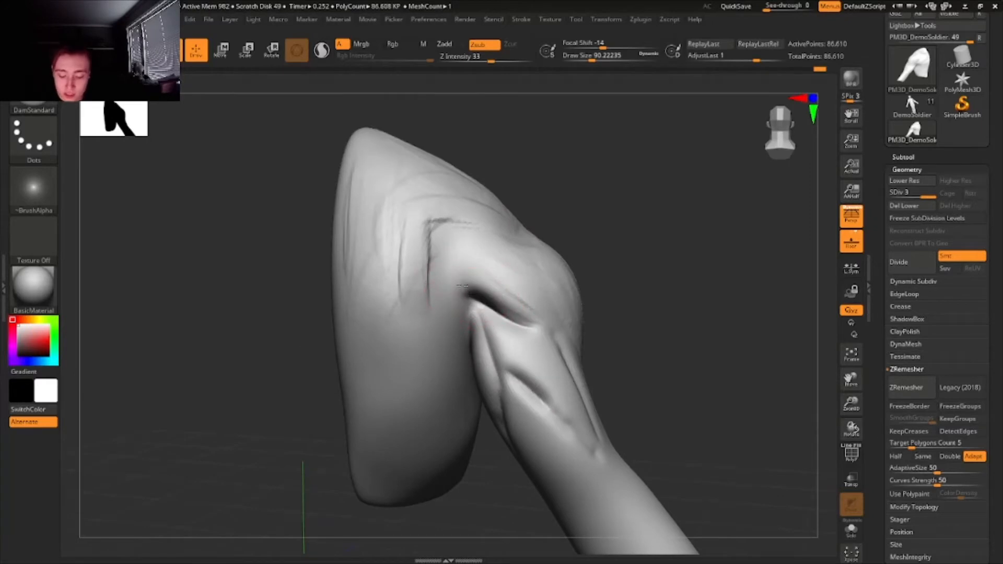
left_click_drag(458, 270, 485, 227)
right_click_drag(503, 273, 494, 334)
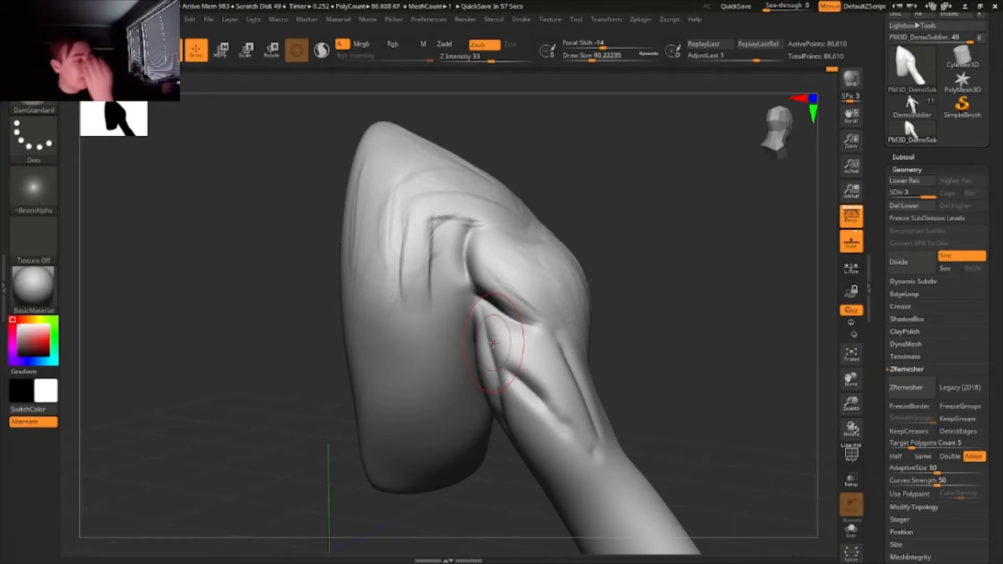
mouse_move(773, 321)
right_mouse_down()
mouse_move(543, 334)
mouse_move(539, 302)
mouse_move(574, 293)
right_mouse_up()
right_click_drag(565, 233, 600, 231)
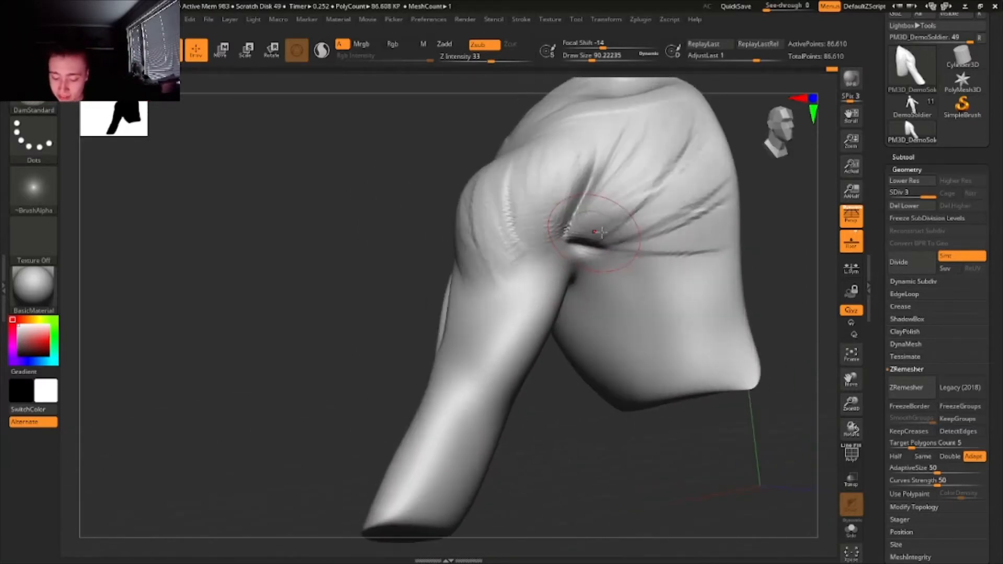
mouse_move(589, 161)
left_mouse_down("ctrl")
mouse_move(478, 282)
mouse_move(580, 151)
left_mouse_up("ctrl")
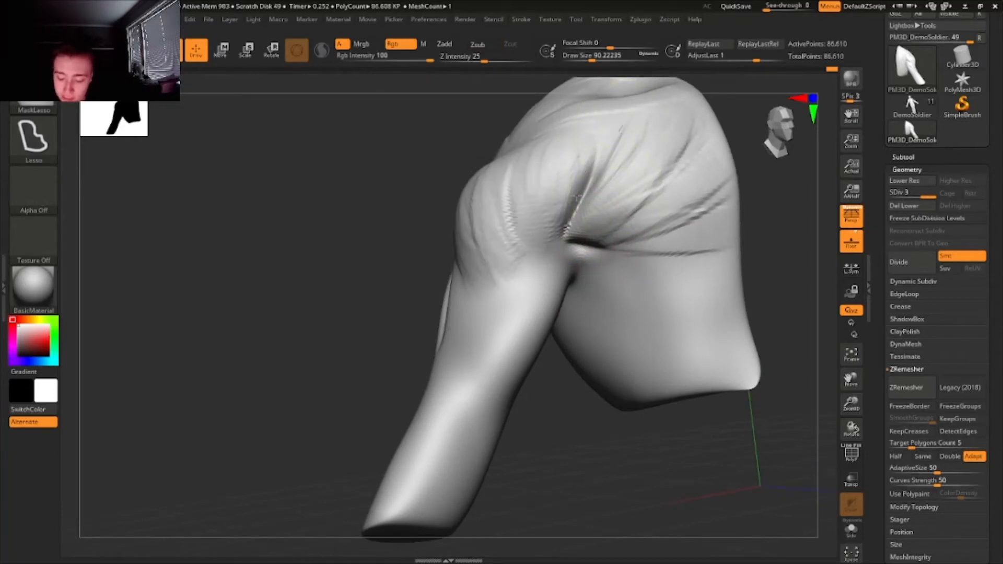
mouse_move(576, 198)
left_mouse_down("ctrl")
mouse_move(679, 246)
mouse_move(640, 109)
left_mouse_up("ctrl")
key("ctrl+z")
- Carve the crease between the front deltoid and biceps from the armpit down the inner upper arm with the DamStandard brush
right_click_drag(586, 257, 570, 254)
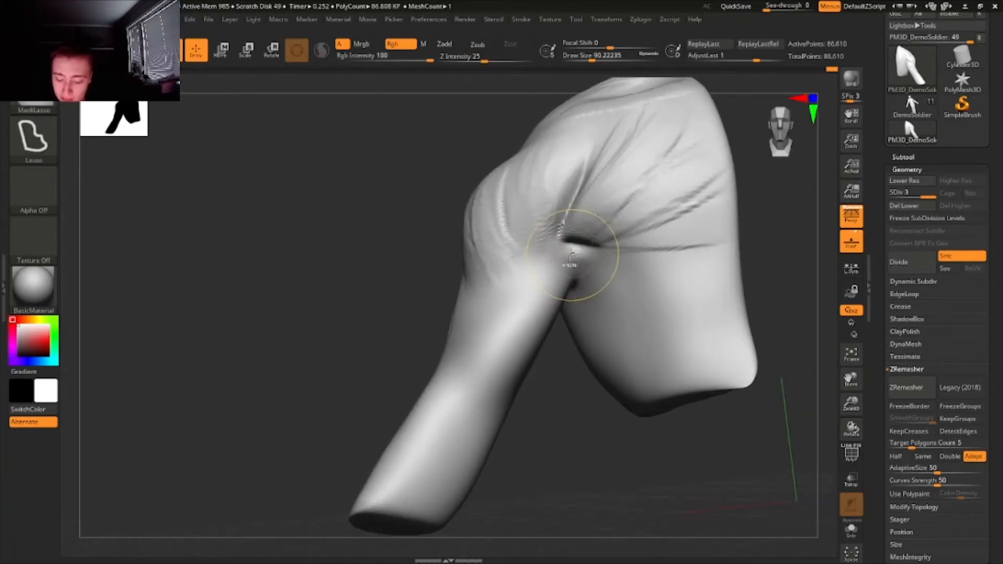
mouse_move(570, 248)
left_mouse_down("ctrl")
mouse_move(500, 351)
mouse_move(571, 261)
left_mouse_up("ctrl")
key("ctrl+z")
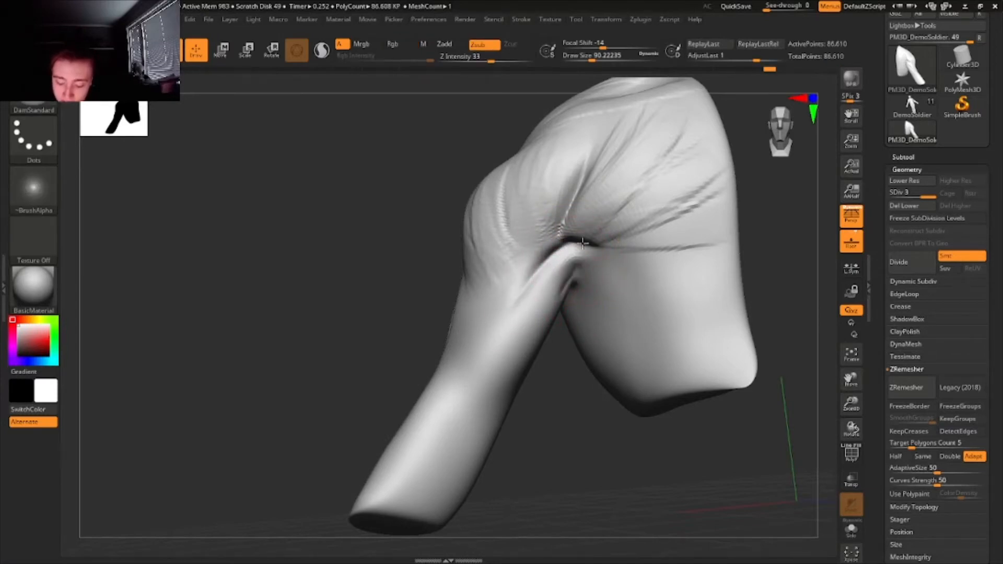
right_click_drag(578, 265, 571, 278)
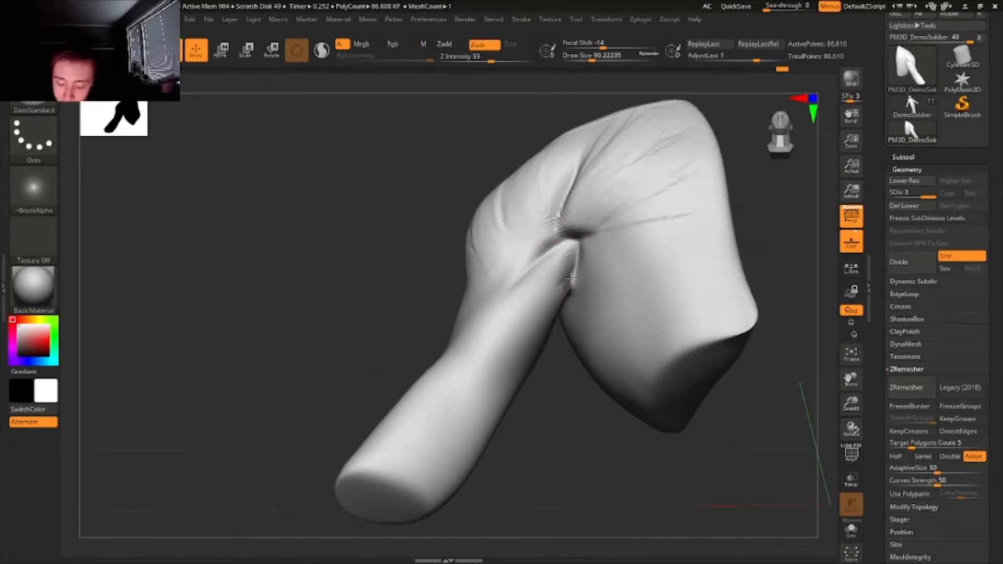
mouse_move(571, 231)
right_mouse_down()
mouse_move(578, 263)
mouse_move(566, 270)
mouse_move(558, 312)
right_mouse_up()
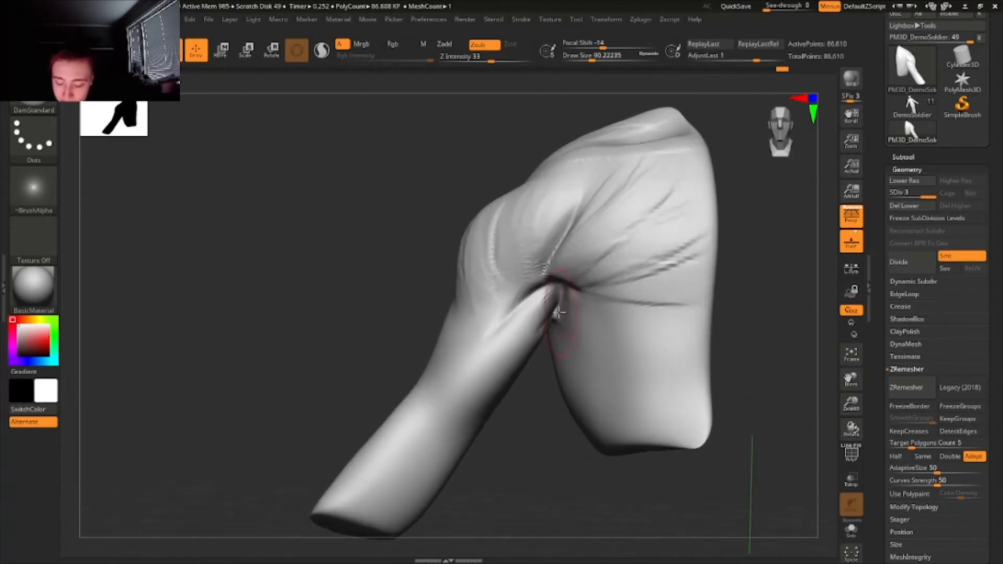
- Build up the outer triceps head below the rear deltoid with the ClayBuildup brush
key("b")
key("c")
key("b")
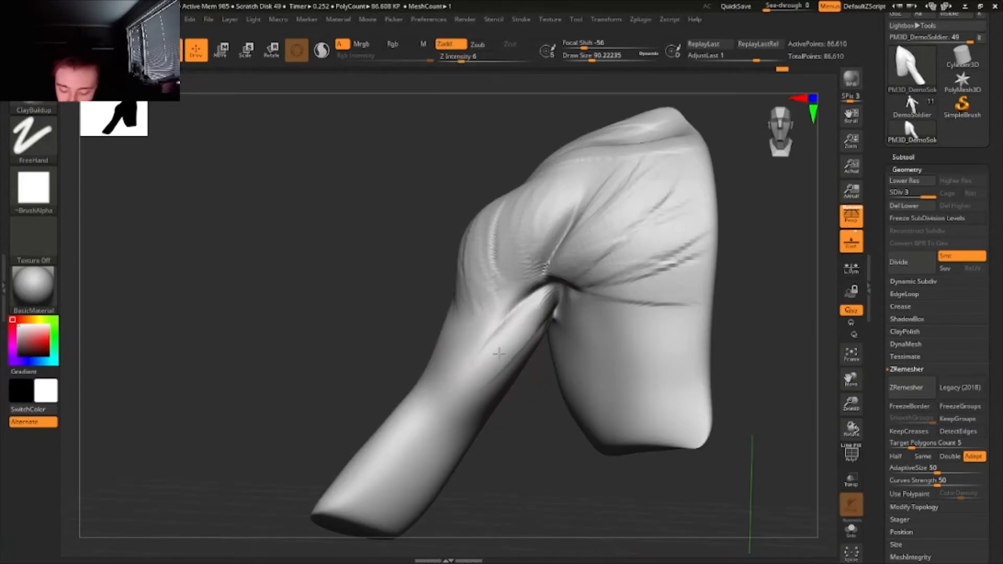
right_click_drag(508, 328, 511, 347)
mouse_move(403, 282)
left_mouse_down()
mouse_move(404, 371)
mouse_move(418, 391)
left_mouse_up()
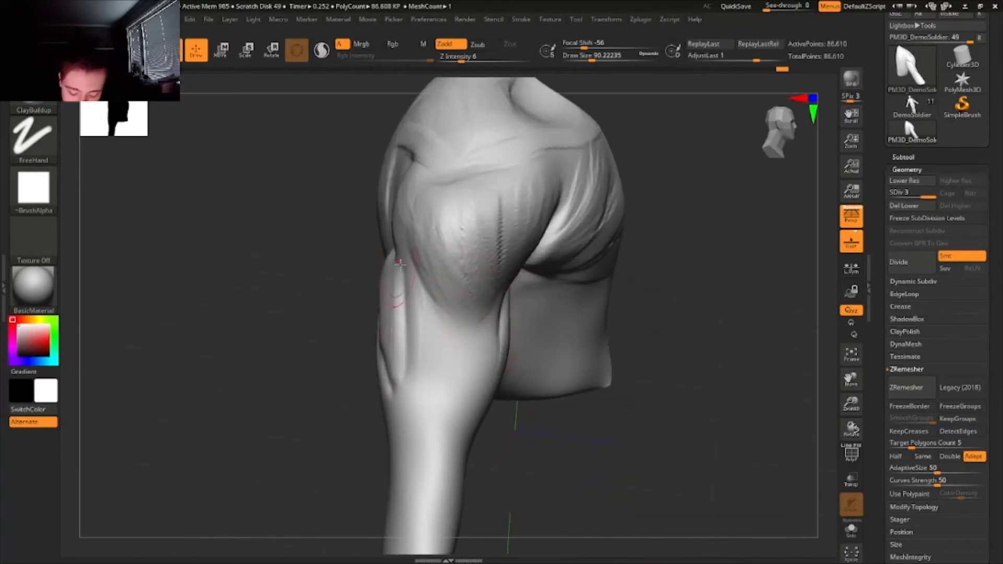
right_click_drag(386, 340, 412, 324)
left_click_drag(393, 272, 401, 334)
left_click_drag(383, 251, 417, 334)
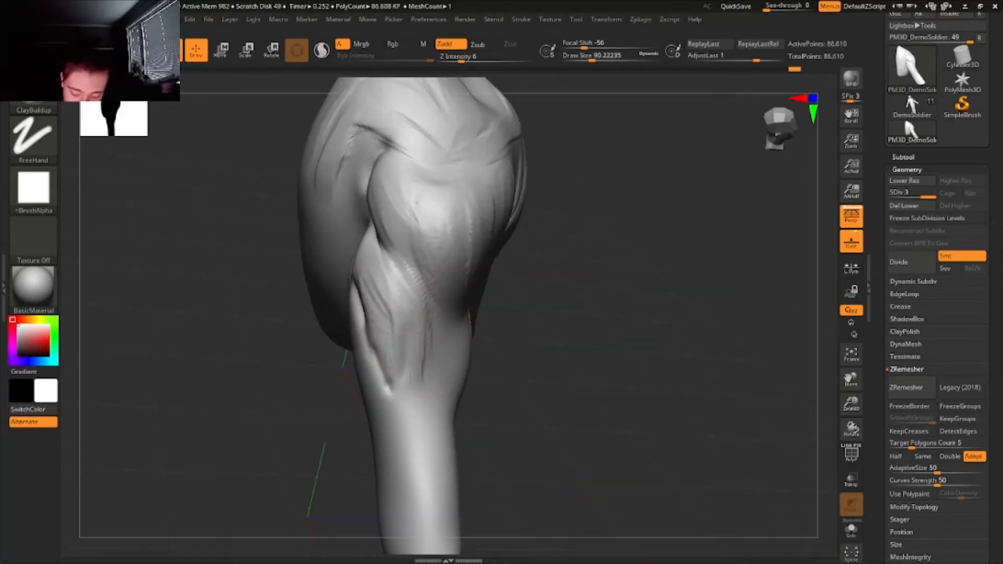
- Extend the clay fibres of the outer triceps head down the back of the upper arm towards the elbow
left_click_drag(369, 285, 387, 361)
right_click_drag(360, 334, 407, 325)
mouse_move(343, 297)
left_mouse_down()
mouse_move(361, 394)
mouse_move(380, 397)
left_mouse_up()
right_click_drag(367, 322, 351, 278)
left_click_drag(355, 277, 381, 308)
- Build up the long head of the triceps along the inner back edge of the upper arm with downward clay strokes
mouse_move(402, 334)
right_mouse_down()
mouse_move(405, 287)
mouse_move(322, 257)
right_mouse_up()
left_click_drag(327, 243, 315, 300)
left_click_drag(318, 246, 298, 318)
left_click_drag(308, 266, 286, 349)
left_click_drag(299, 298, 280, 387)
right_click_drag(282, 355, 324, 319)
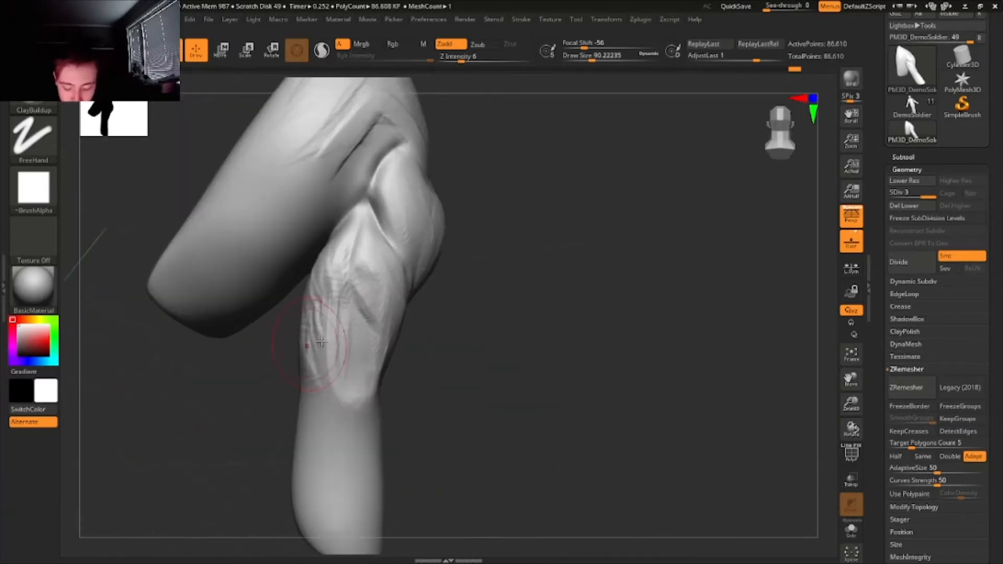
- Fill out the lower triceps down to its tendon and add muscle fibres on the outer arm below the deltoid
left_click_drag(331, 309, 336, 384)
mouse_move(342, 300)
left_mouse_down()
mouse_move(332, 400)
mouse_move(347, 400)
left_mouse_up()
mouse_move(483, 365)
right_mouse_down()
mouse_move(586, 342)
mouse_move(619, 408)
mouse_move(583, 404)
right_mouse_up()
mouse_move(345, 311)
left_mouse_down()
mouse_move(345, 395)
mouse_move(342, 384)
left_mouse_up()
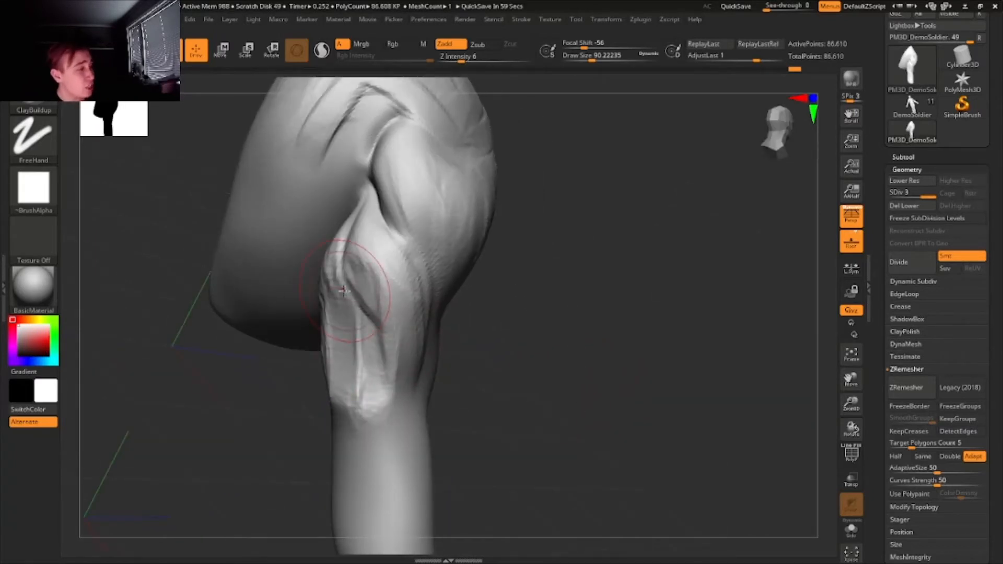
right_click_drag(343, 290, 287, 319)
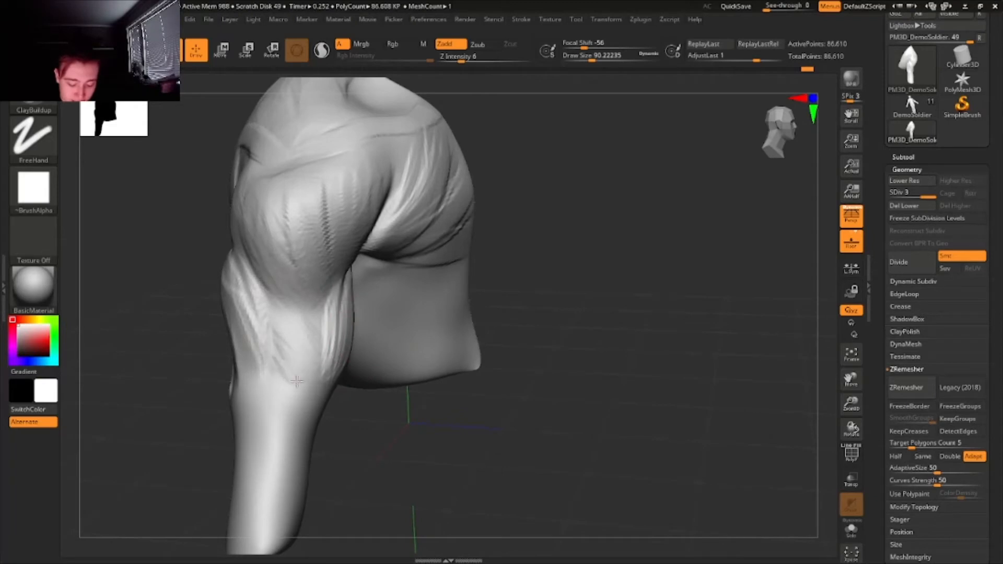
left_click_drag(296, 381, 259, 349)
- Sculpt latissimus fibres across the side of the torso below the armpit with ClayBuildup
right_click_drag(245, 313, 443, 259)
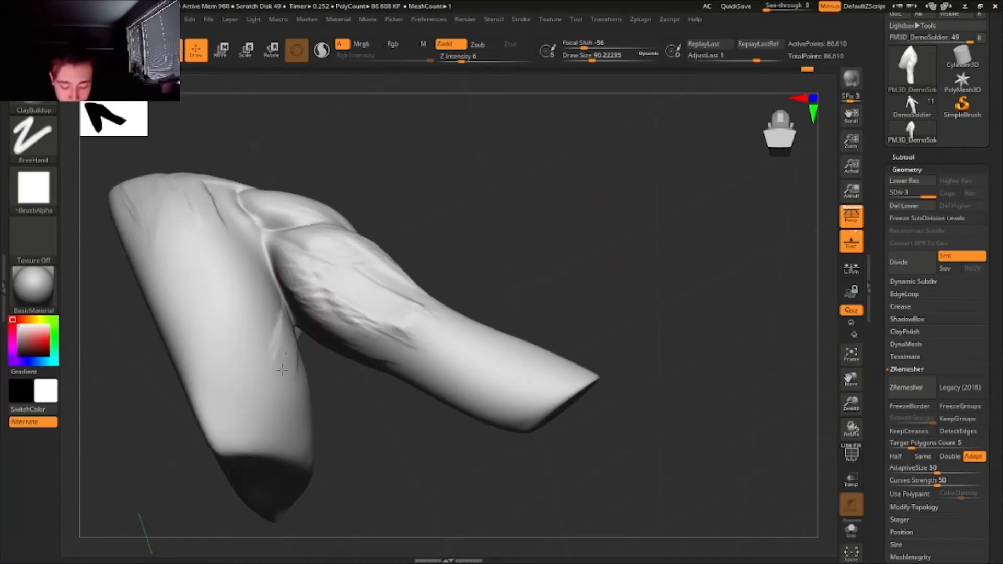
mouse_move(280, 303)
right_mouse_down()
mouse_move(257, 380)
mouse_move(280, 336)
mouse_move(272, 242)
right_mouse_up()
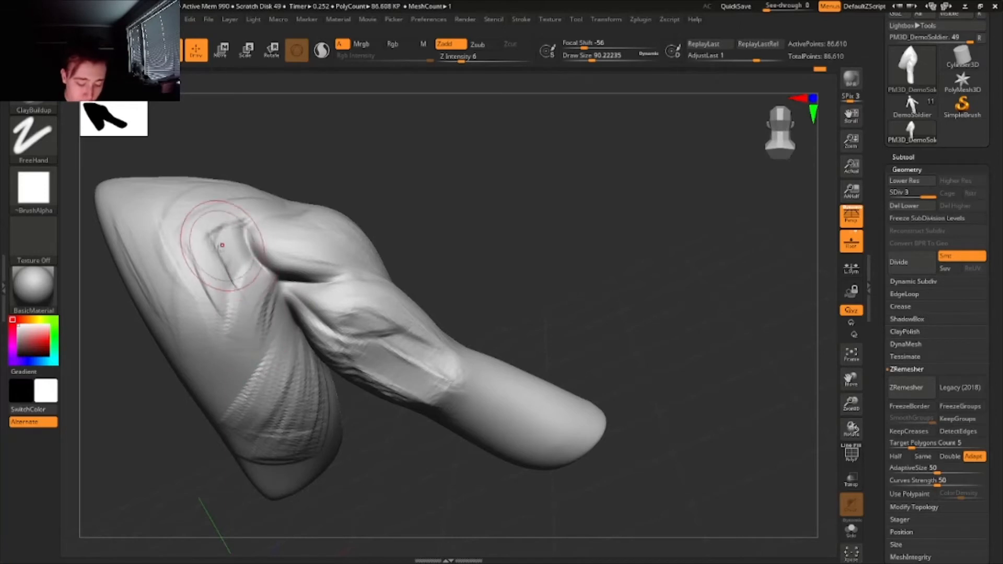
- Build up muscle fibres over the shoulder blade and upper back with ClayBuildup strokes
mouse_move(222, 240)
left_mouse_down()
mouse_move(213, 269)
mouse_move(193, 274)
mouse_move(245, 287)
left_mouse_up()
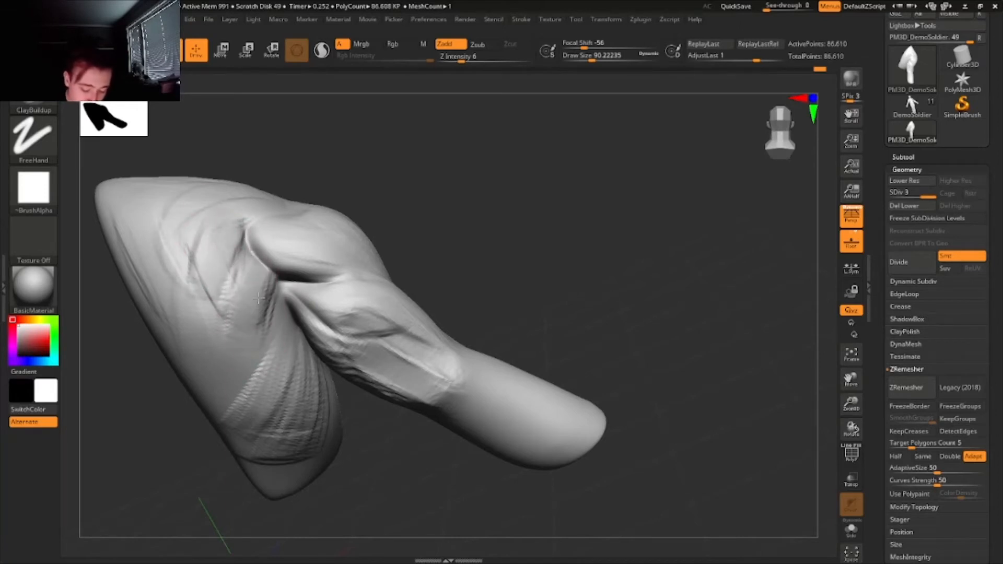
right_click_drag(238, 347, 270, 412, "alt")
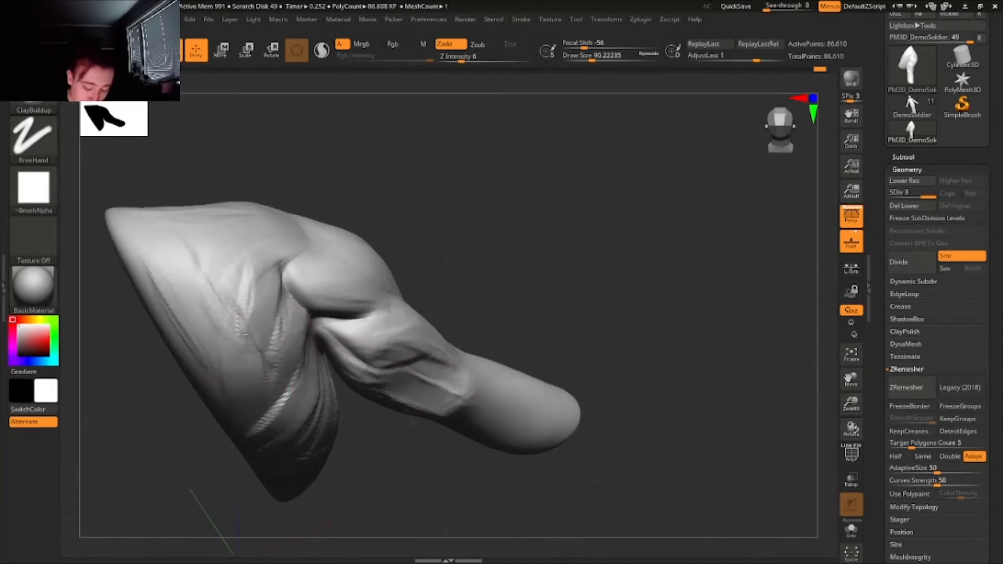
right_click_drag(235, 223, 198, 253)
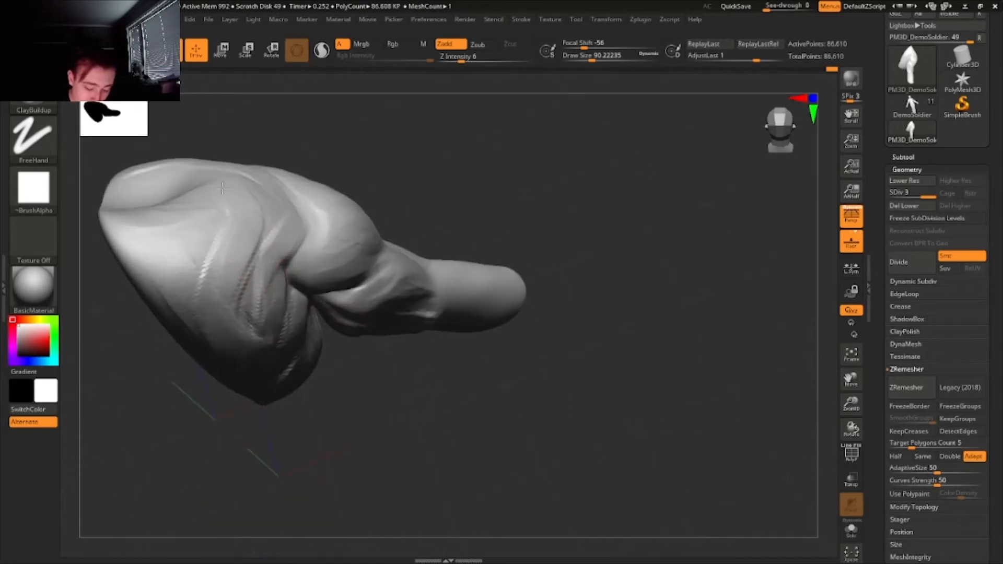
right_click_drag(226, 349, 208, 307)
left_click_drag(208, 307, 218, 386)
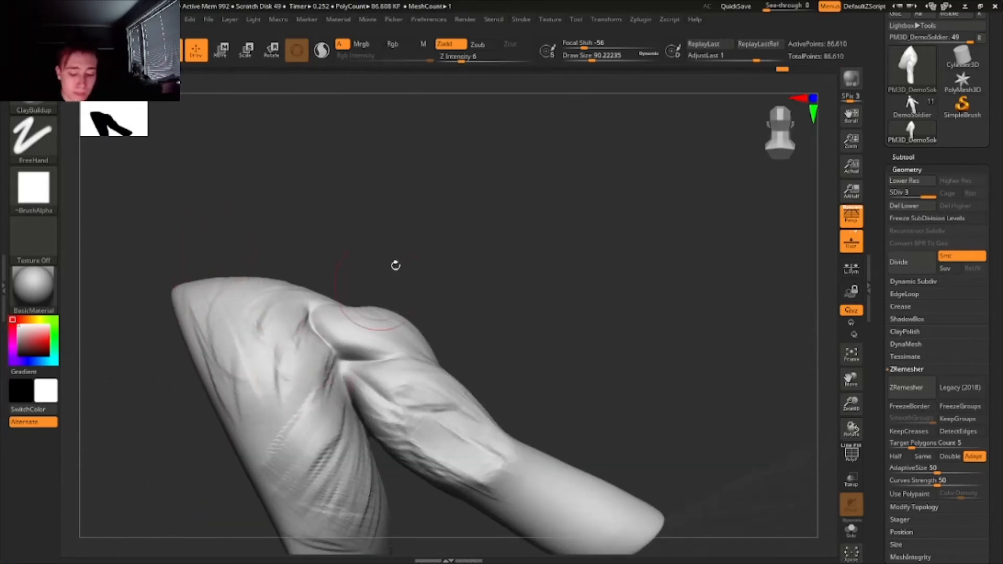
- Build up a neck stump on top of the torso at the inner end of the shoulder line
mouse_move(393, 267)
right_mouse_down()
mouse_move(520, 248)
mouse_move(532, 300)
mouse_move(485, 313)
right_mouse_up()
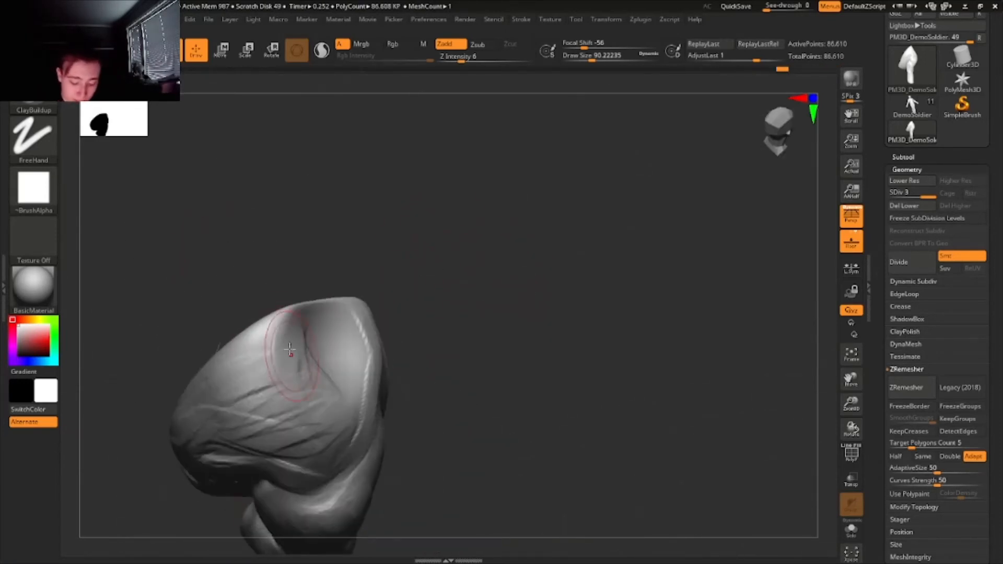
left_click_drag(252, 350, 284, 339)
mouse_move(271, 308)
right_mouse_down()
mouse_move(267, 243)
mouse_move(456, 284)
mouse_move(470, 271)
mouse_move(463, 277)
right_mouse_up()
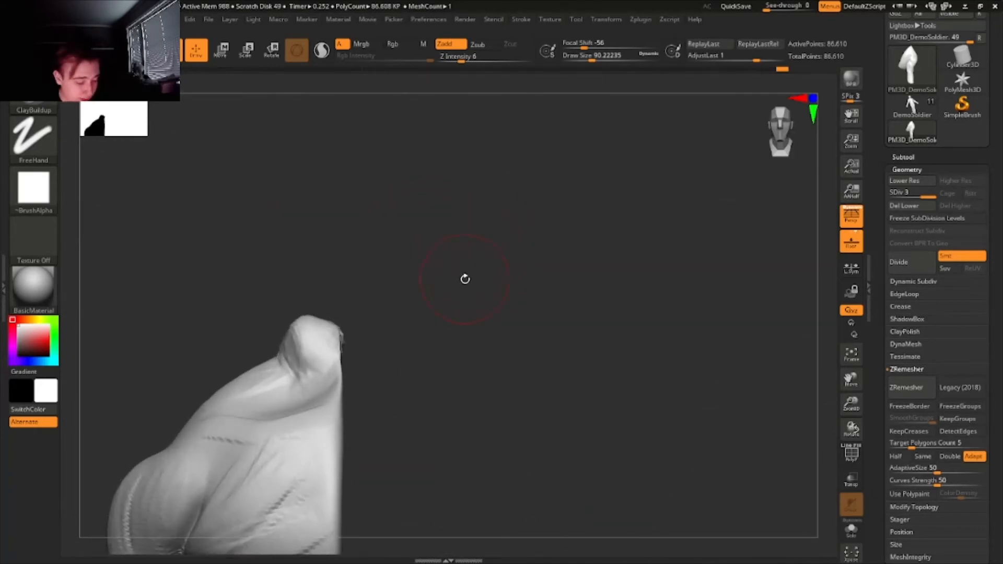
- Reshape the neck and shoulder silhouette with the Move brush at draw sizes of about 172 and 140
key("b")
key("m")
key("v")
right_click_drag(340, 303, 472, 266)
left_click(602, 59)
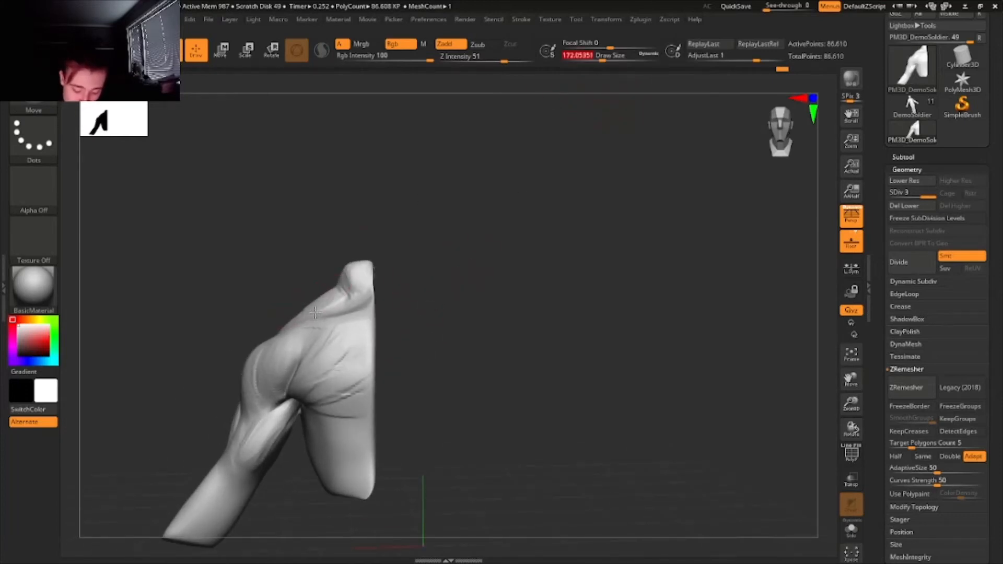
key("ctrl")
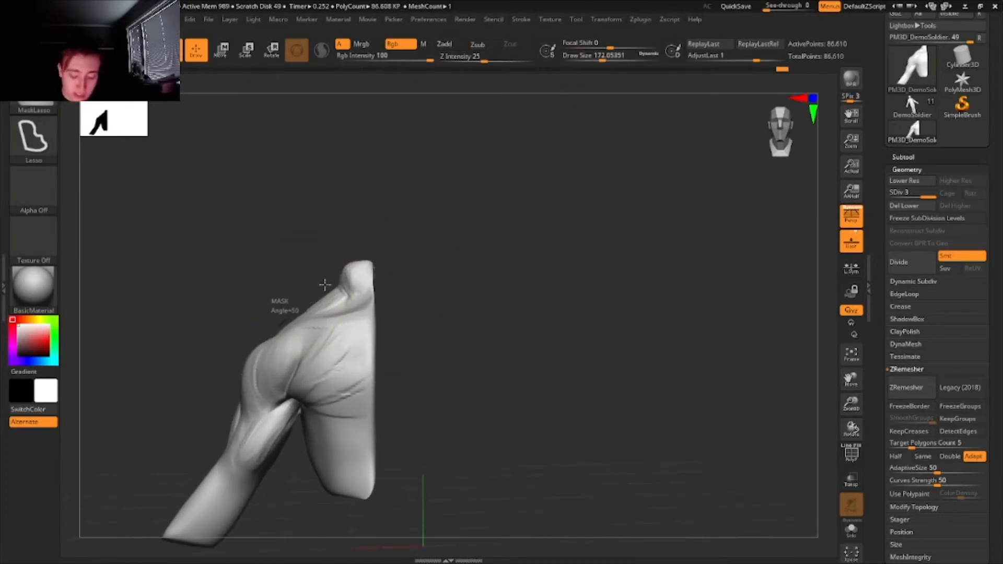
left_click_drag(286, 327, 292, 318, "ctrl")
mouse_move(384, 232)
left_mouse_down("ctrl")
mouse_move(394, 218)
mouse_move(463, 217)
left_mouse_up("ctrl")
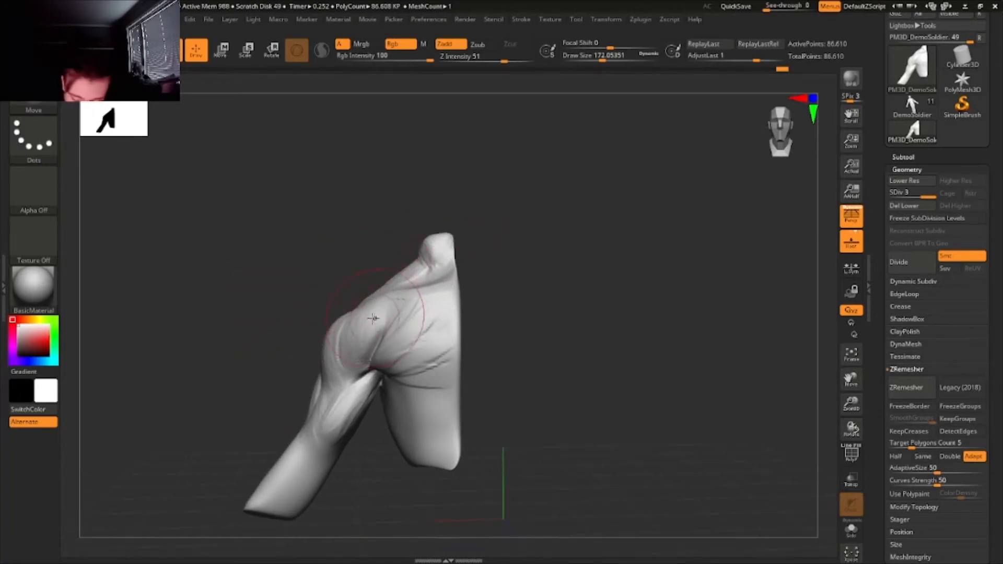
left_click_drag(235, 312, 570, 173)
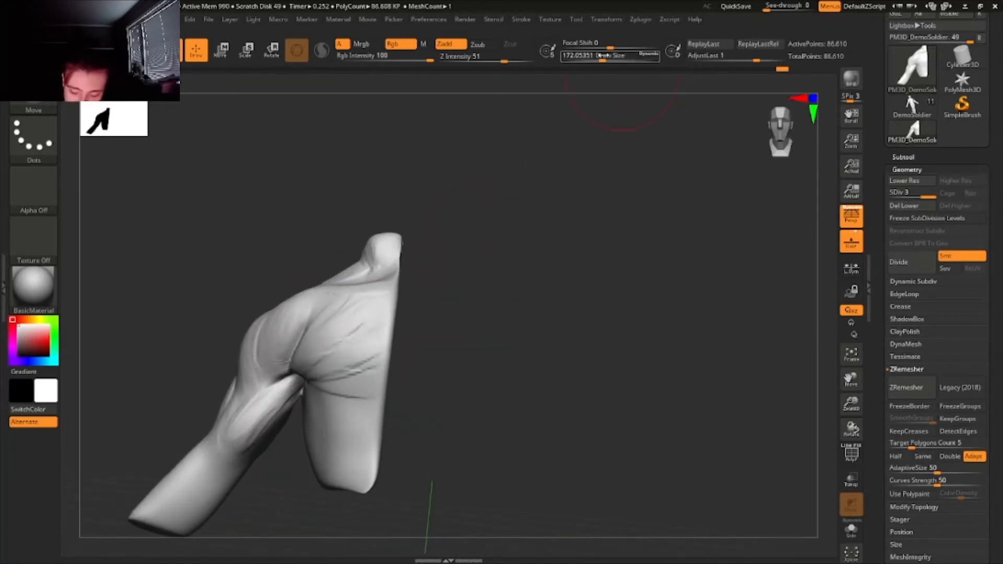
left_click_drag(603, 55, 599, 56)
mouse_move(269, 332)
right_mouse_down()
mouse_move(291, 312)
mouse_move(344, 305)
mouse_move(335, 290)
mouse_move(311, 319)
right_mouse_up()
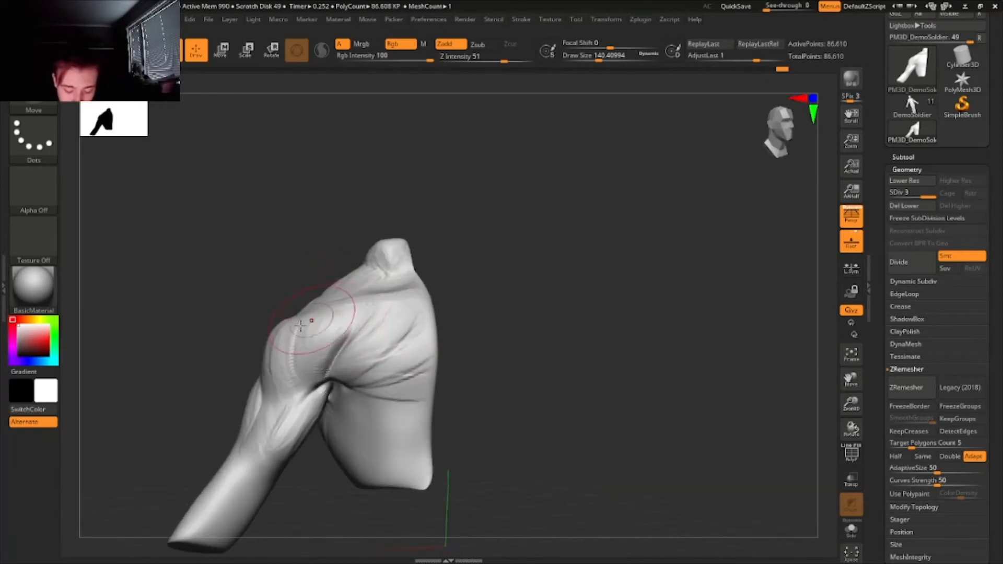
mouse_move(288, 318)
left_mouse_down("ctrl")
mouse_move(287, 380)
mouse_move(276, 345)
left_mouse_up("ctrl")
mouse_move(276, 350)
right_mouse_down()
mouse_move(309, 366)
mouse_move(264, 382)
mouse_move(297, 376)
mouse_move(304, 298)
right_mouse_up()
key("ctrl+z")
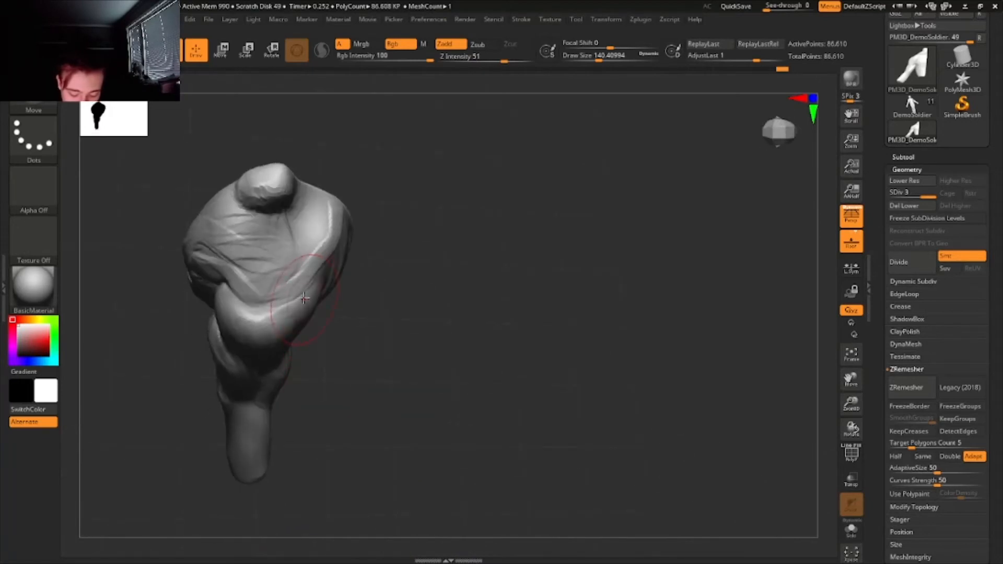
key("ctrl")
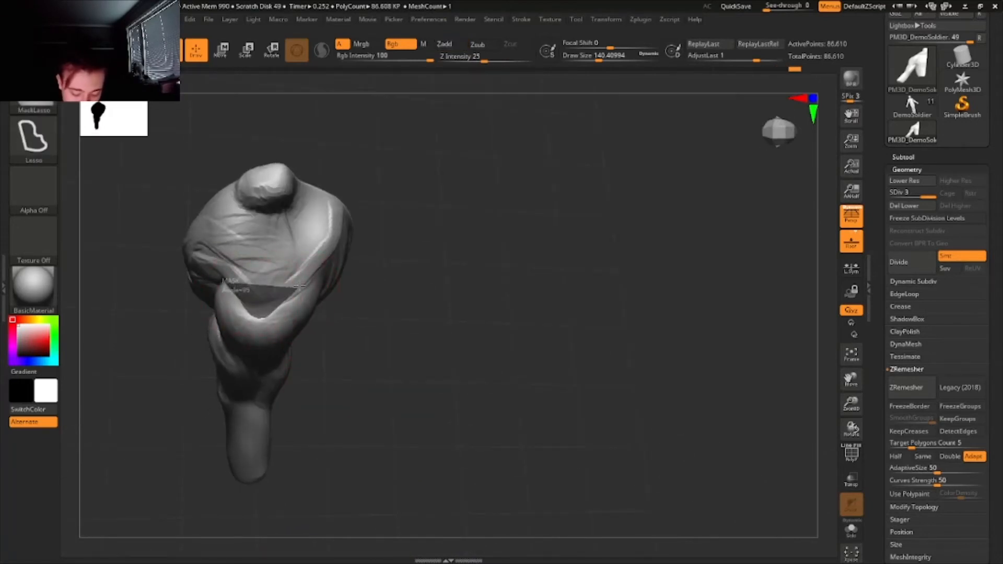
mouse_move(255, 312)
right_mouse_down()
mouse_move(300, 347)
mouse_move(304, 314)
right_mouse_up()
key("ctrl+z")
mouse_move(288, 466)
left_mouse_down("ctrl")
mouse_move(313, 407)
mouse_move(308, 361)
mouse_move(241, 365)
mouse_move(387, 374)
left_mouse_up("ctrl")
left_click_drag(492, 351, 521, 359, "ctrl")
- Build up the collarbone and upper pectoral fibres with ClayBuildup, using draw sizes of about 54 and 37
mouse_move(572, 379)
right_mouse_down("ctrl")
mouse_move(575, 340)
mouse_move(559, 348)
right_mouse_up("ctrl")
mouse_move(559, 347)
right_mouse_down("ctrl")
mouse_move(562, 327)
mouse_move(554, 329)
right_mouse_up("ctrl")
mouse_move(553, 329)
right_mouse_down("alt")
mouse_move(558, 261)
mouse_move(562, 299)
right_mouse_up("alt")
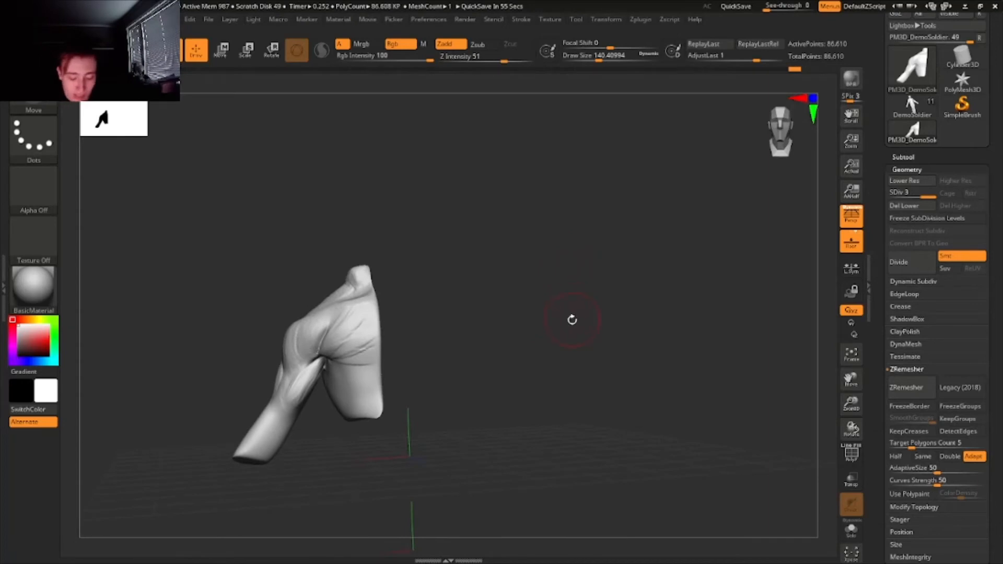
right_click_drag(578, 332, 572, 353)
key("b")
key("c")
key("b")
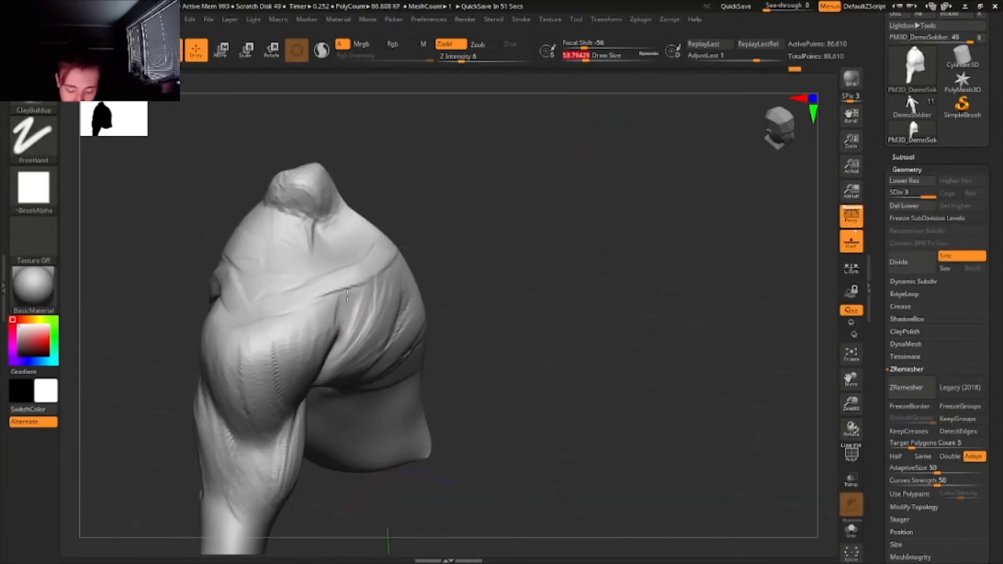
mouse_move(347, 294)
left_mouse_down()
mouse_move(337, 333)
mouse_move(339, 312)
left_mouse_up()
left_click(582, 58)
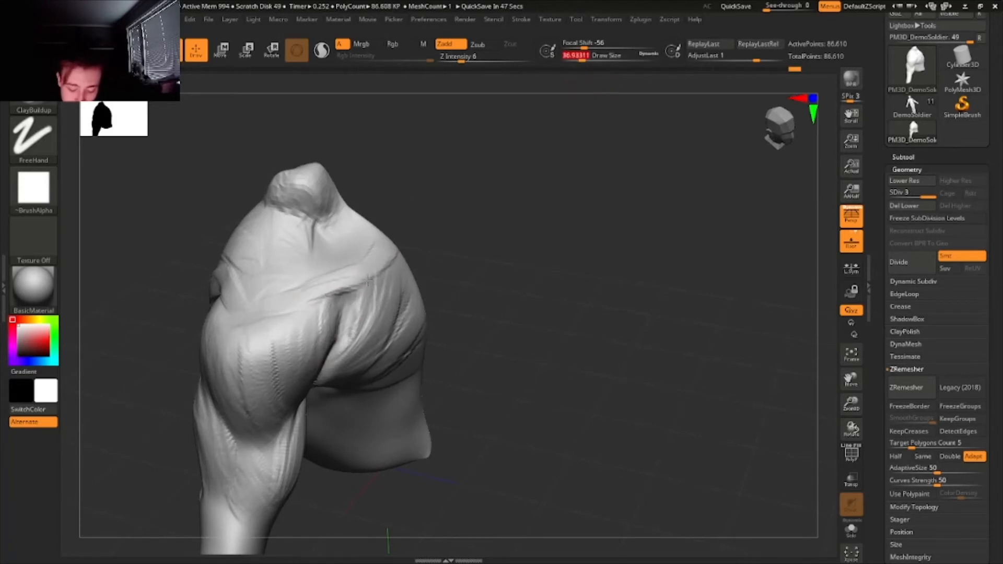
- Add finer clay strokes along the shoulder blade behind the rear deltoid at a draw size of about 37
right_click_drag(390, 270, 378, 274)
right_click_drag(237, 283, 262, 307)
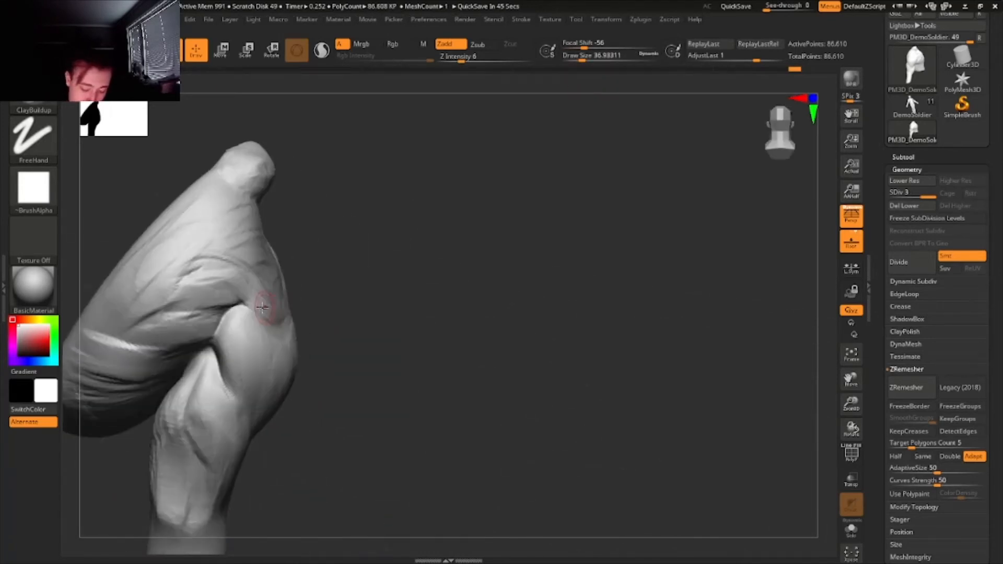
left_click_drag(213, 273, 147, 299)
- Smooth the surface detail of the whole arm and torso with the Smooth brush at a draw size of about 714
right_click_drag(491, 311, 573, 87)
left_click_drag(582, 57, 640, 59)
right_click_drag(246, 285, 308, 297)
left_click_drag(225, 303, 217, 310, "shift")
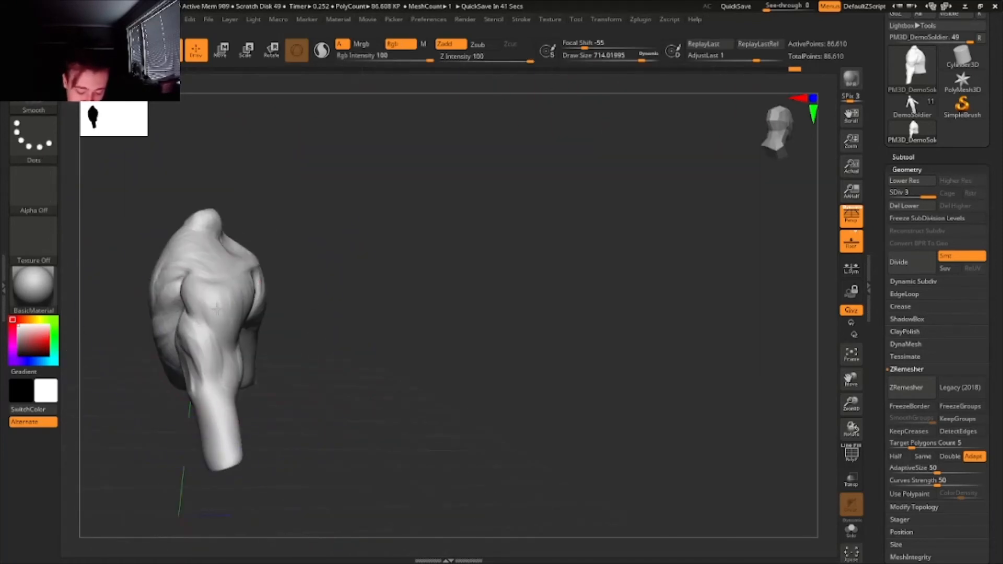
mouse_move(207, 298)
right_mouse_down()
mouse_move(472, 296)
mouse_move(465, 309)
mouse_move(459, 300)
mouse_move(470, 320)
mouse_move(471, 306)
right_mouse_up()
- Flatten the rounded deltoid into broader planes with the TrimDynamic brush at a draw size of about 97
key("b")
key("t")
key("d")
left_click(592, 59)
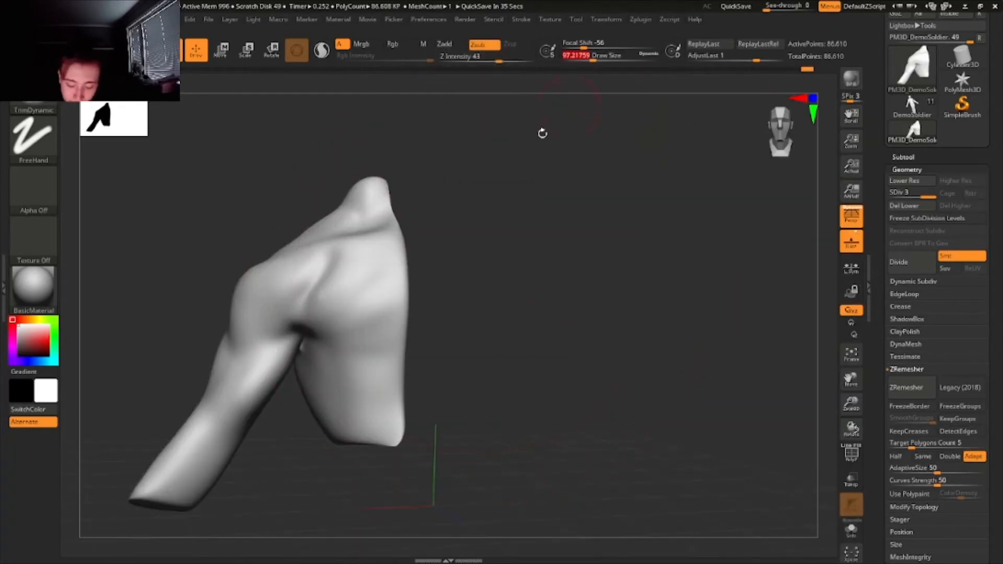
right_click_drag(314, 293, 340, 288)
right_click_drag(215, 235, 207, 273, "ctrl")
right_click_drag(207, 273, 235, 327, "alt")
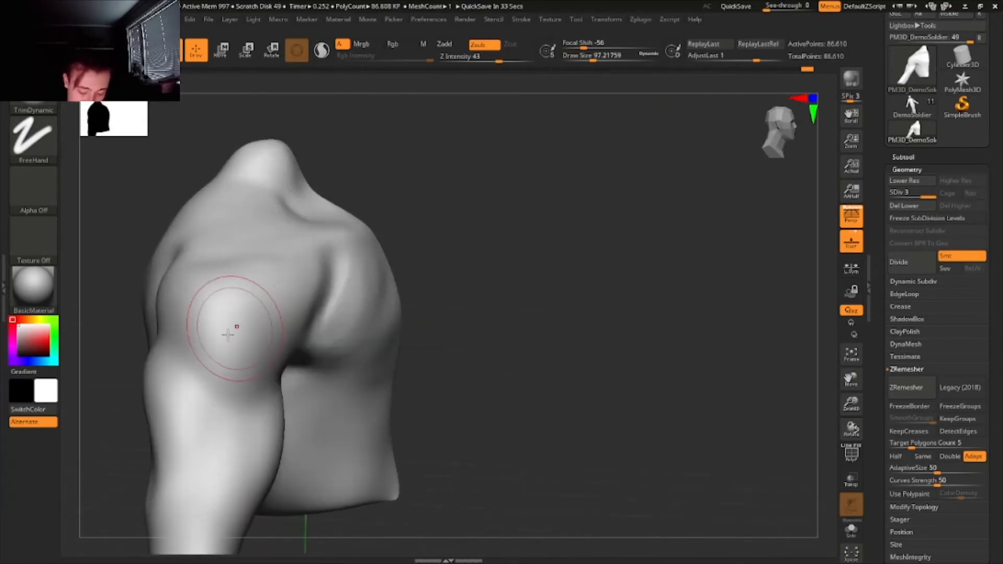
mouse_move(243, 372)
right_mouse_down()
mouse_move(233, 326)
mouse_move(172, 323)
right_mouse_up()
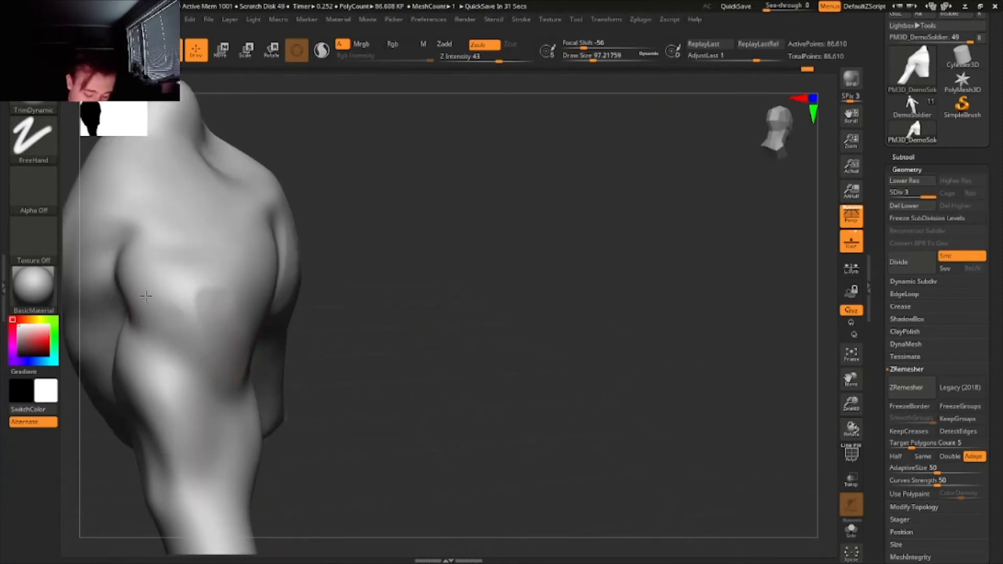
left_click_drag(167, 323, 138, 269)
- Smooth the deltoid surface and flatten the top end of the neck with TrimDynamic
right_click_drag(211, 238, 277, 265)
mouse_move(279, 323)
right_mouse_down()
mouse_move(233, 305)
mouse_move(287, 273)
right_mouse_up()
key("shift")
left_click_drag(285, 274, 167, 285, "shift")
mouse_move(172, 292)
right_mouse_down()
mouse_move(218, 306)
mouse_move(237, 298)
mouse_move(218, 333)
right_mouse_up()
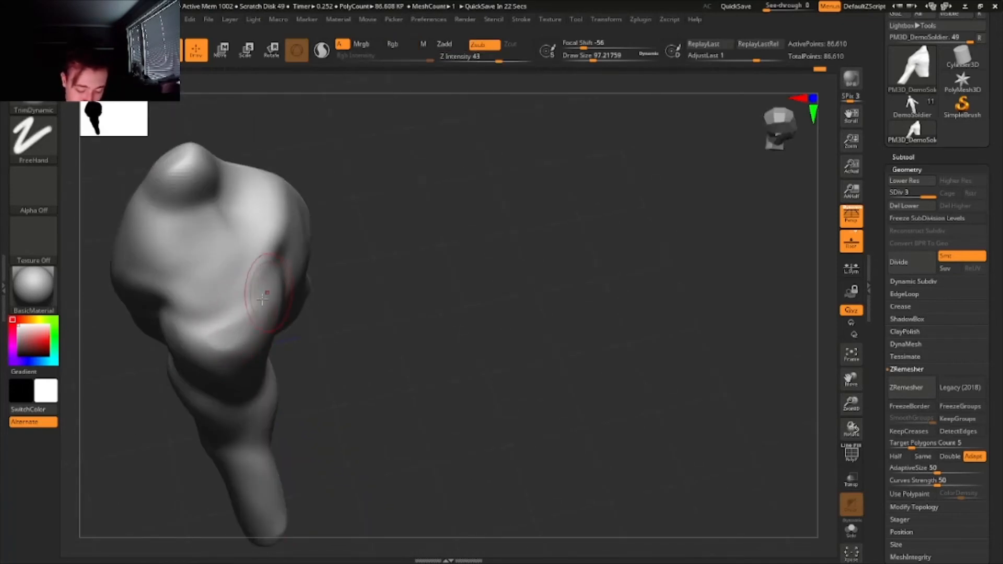
mouse_move(178, 164)
left_mouse_down()
mouse_move(191, 158)
mouse_move(173, 160)
left_mouse_up()
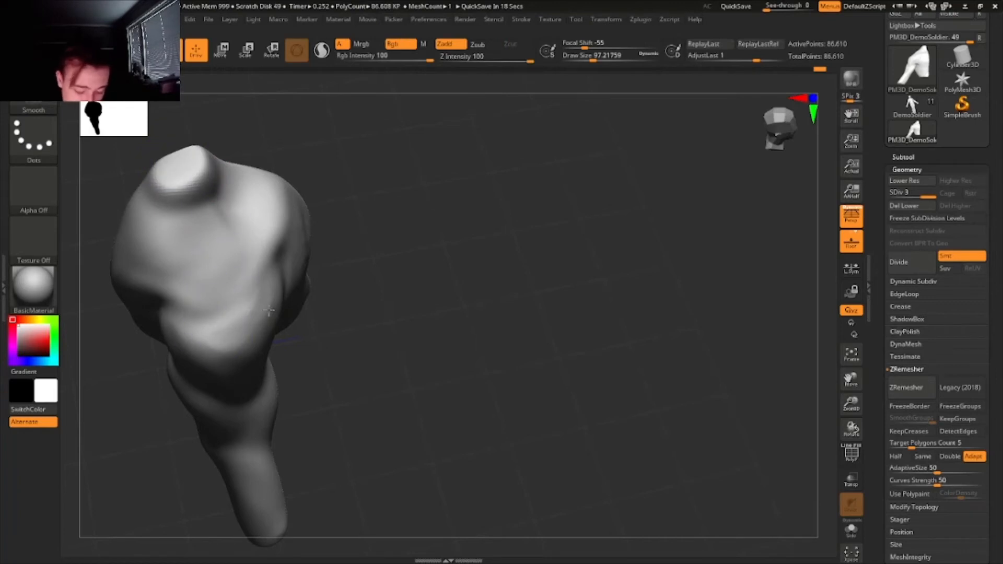
- Reshape the neck top and shoulder outline with the Move brush at draw sizes of about 245 and 177
mouse_move(269, 310)
right_mouse_down("ctrl")
mouse_move(495, 306)
mouse_move(510, 298)
mouse_move(496, 291)
mouse_move(512, 287)
mouse_move(491, 308)
right_mouse_up("ctrl")
key("b")
key("m")
key("v")
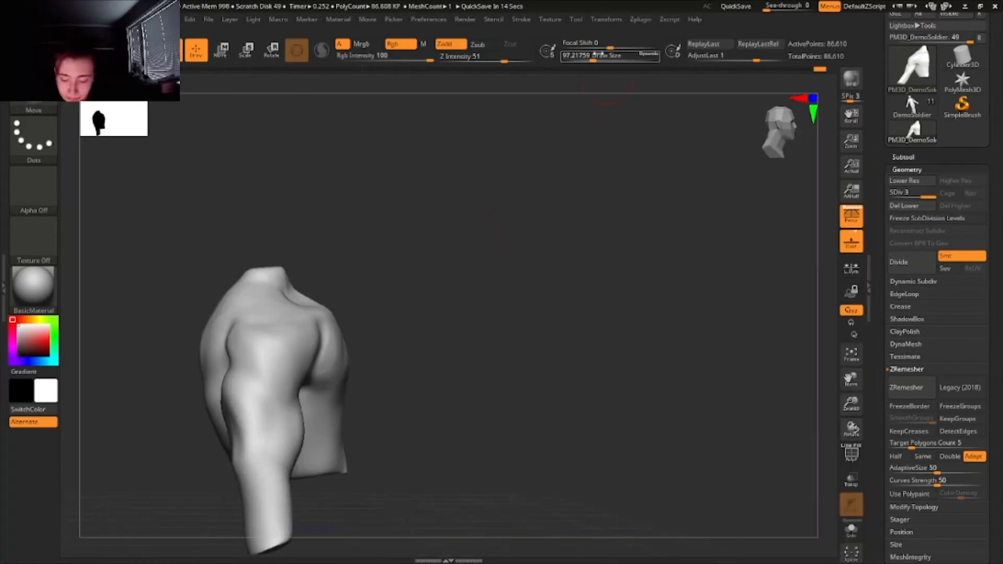
left_click_drag(596, 54, 611, 54)
mouse_move(273, 269)
left_mouse_down()
mouse_move(262, 265)
mouse_move(269, 293)
left_mouse_up()
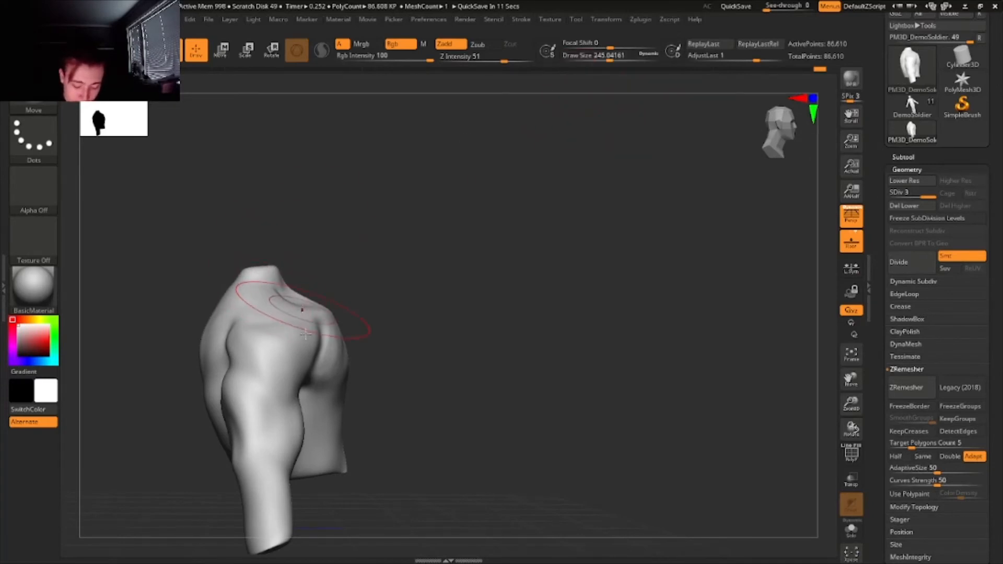
right_click_drag(360, 330, 377, 315)
left_click_drag(609, 56, 602, 56)
right_click_drag(318, 354, 290, 347)
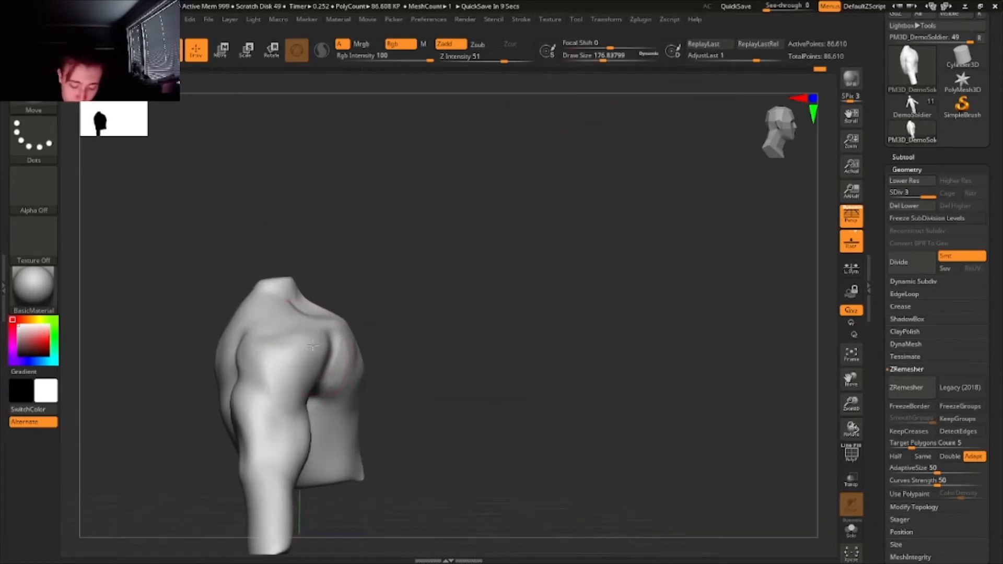
- Mark the front deltoid area with temporary mask strokes and undo them
mouse_move(312, 339)
left_mouse_down("ctrl")
mouse_move(324, 356)
mouse_move(320, 345)
left_mouse_up("ctrl")
key("ctrl+z")
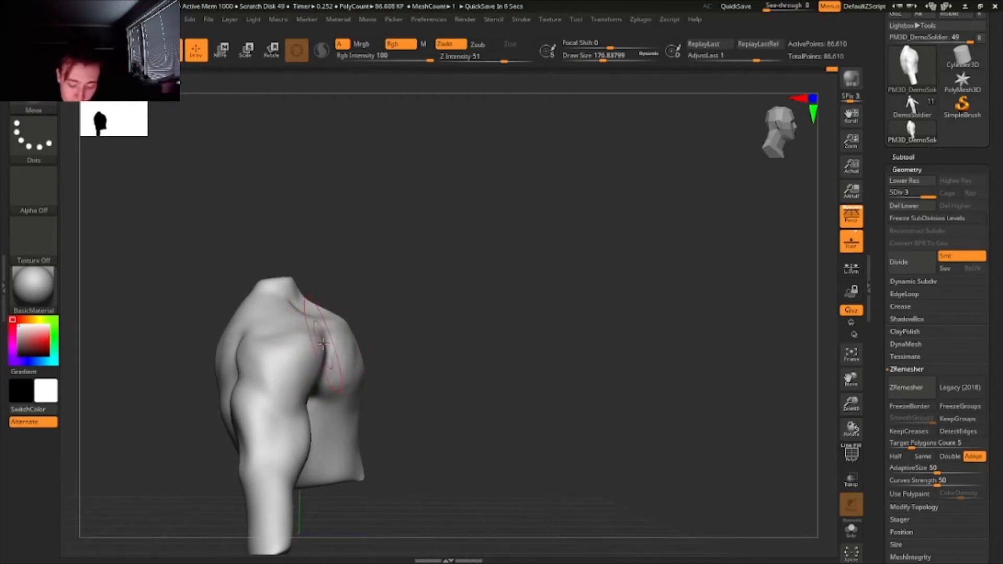
key("ctrl")
mouse_move(277, 379)
left_mouse_down("ctrl")
mouse_move(261, 470)
mouse_move(310, 365)
mouse_move(293, 335)
left_mouse_up("ctrl")
key("ctrl+z")
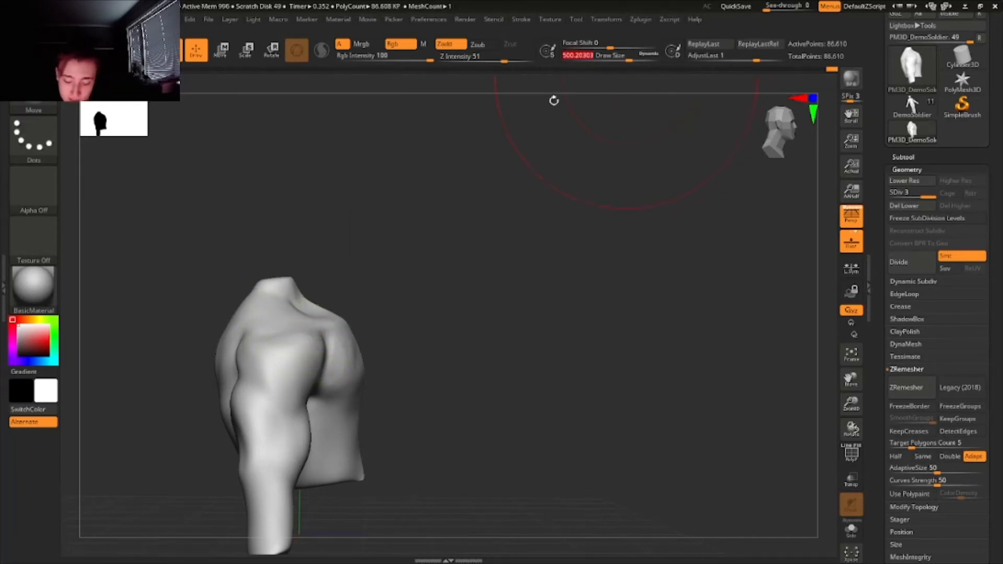
- Adjust the deltoid, chest and neck proportions with the Move brush at draw sizes of about 500, 274, 207 and 97
left_click_drag(288, 340, 280, 341)
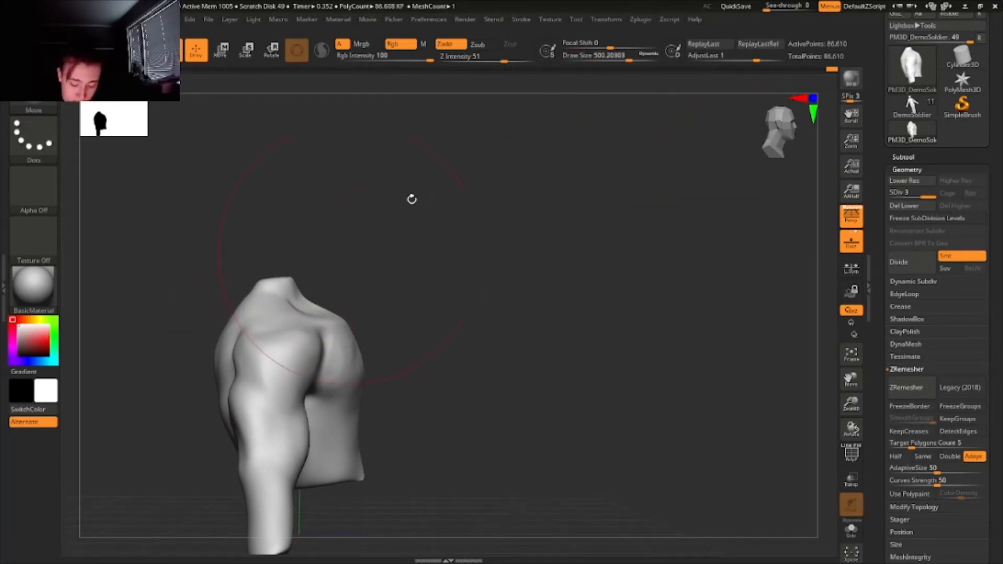
left_click(612, 59)
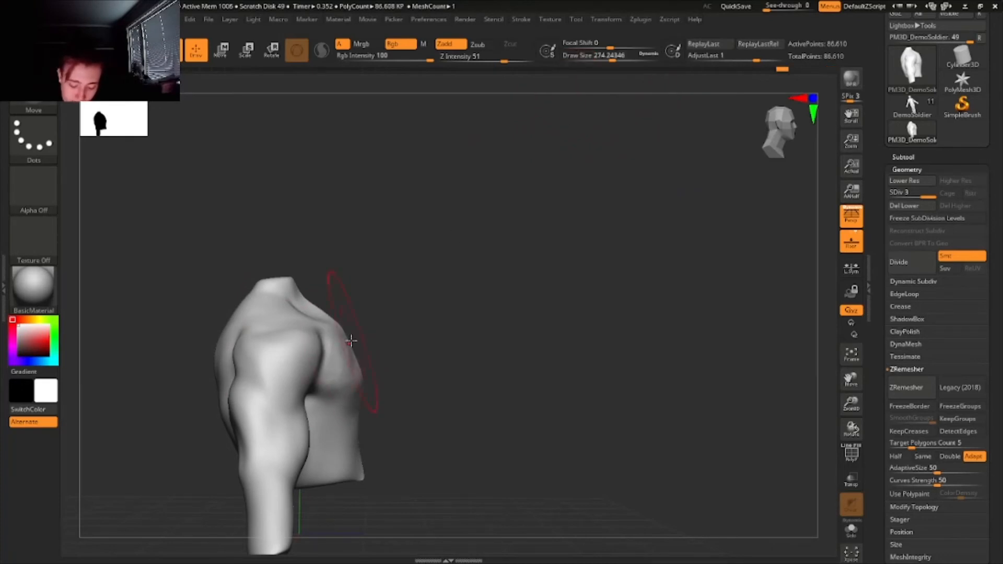
left_click(606, 59)
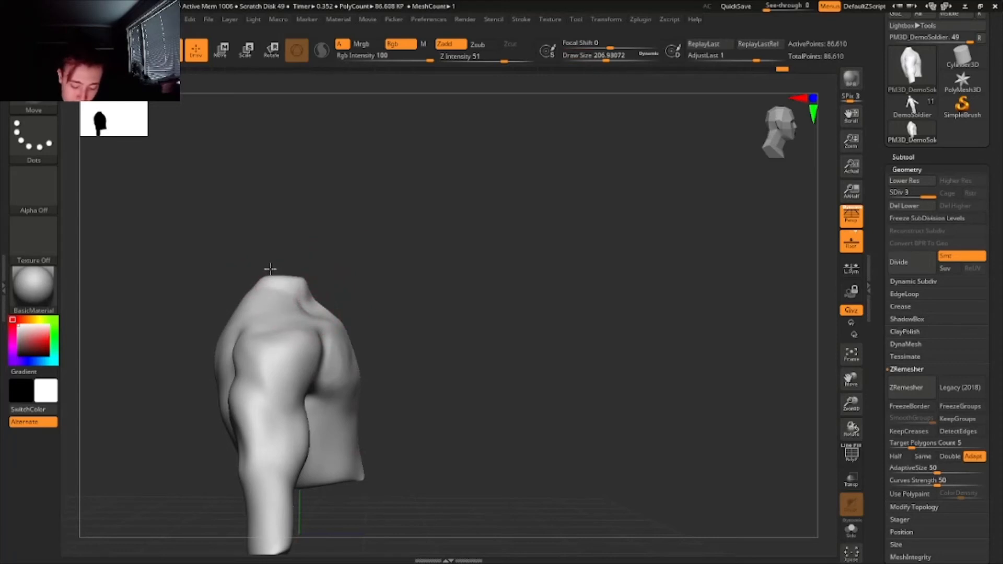
mouse_move(270, 269)
left_mouse_down()
mouse_move(315, 246)
mouse_move(369, 282)
mouse_move(418, 251)
left_mouse_up()
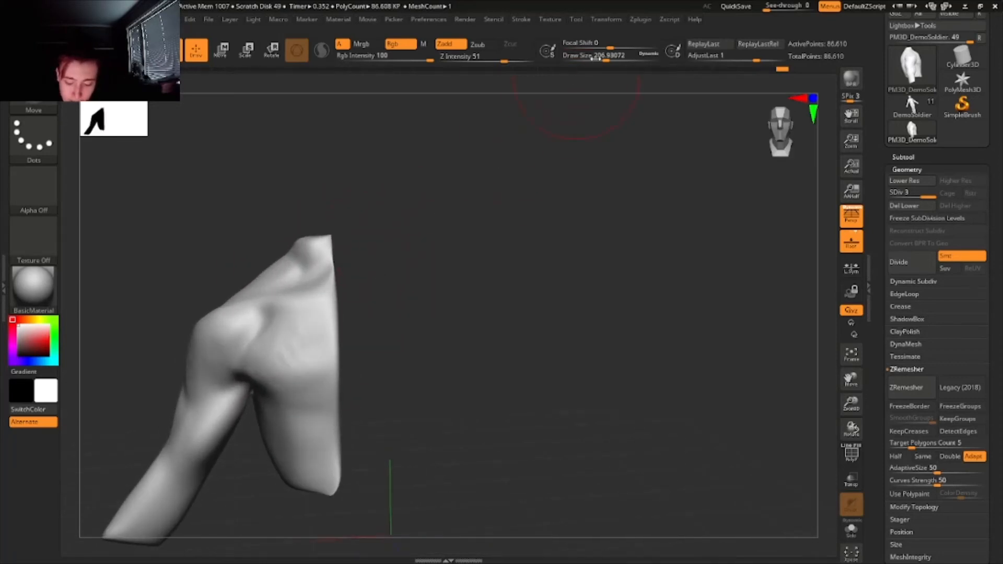
left_click(592, 59)
mouse_move(318, 245)
right_mouse_down("ctrl")
mouse_move(269, 293)
mouse_move(312, 252)
mouse_move(408, 284)
right_mouse_up("ctrl")
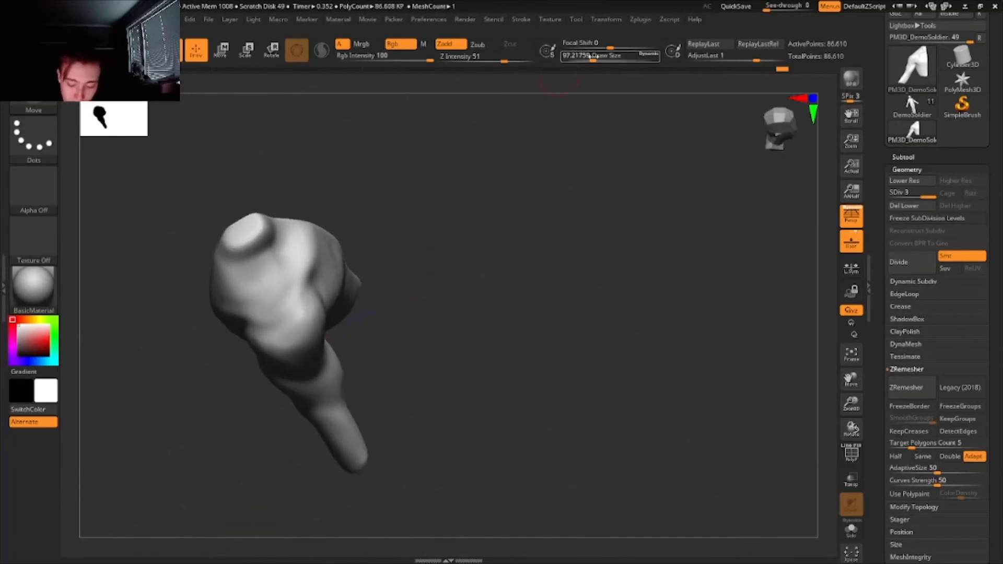
left_click_drag(589, 56, 601, 56)
mouse_move(226, 295)
right_mouse_down()
mouse_move(432, 298)
mouse_move(485, 269)
mouse_move(477, 284)
right_mouse_up()
- Switch to DamStandard at a draw size of about 68, and mark the deltoid's insertion on the outer arm with a mask, clearing it again
key("b")
key("d")
key("s")
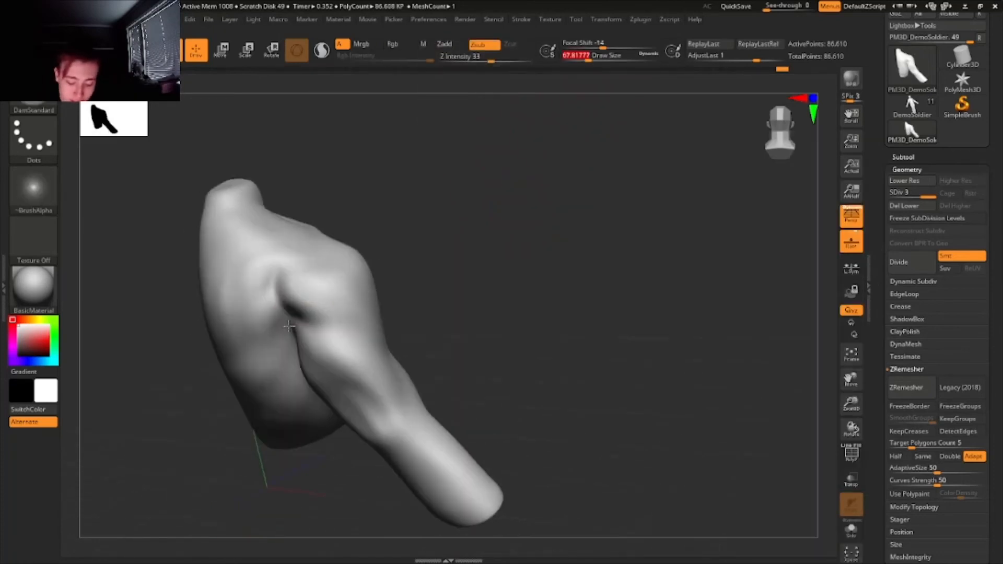
mouse_move(353, 342)
right_mouse_down("shift")
mouse_move(294, 312)
mouse_move(521, 270)
mouse_move(561, 232)
mouse_move(499, 229)
right_mouse_up("shift")
left_click_drag(325, 316, 340, 319, "ctrl")
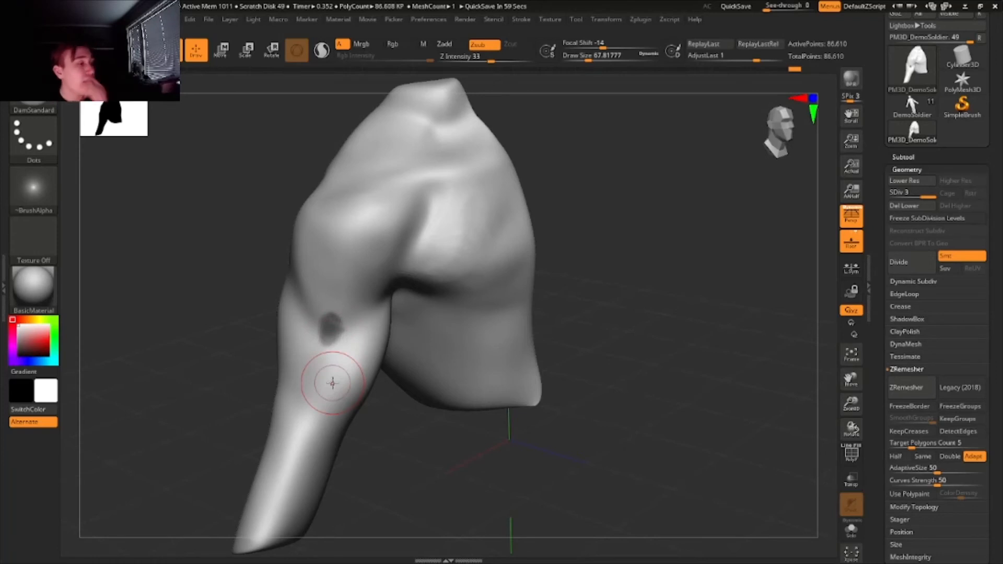
left_click(585, 290, "ctrl")
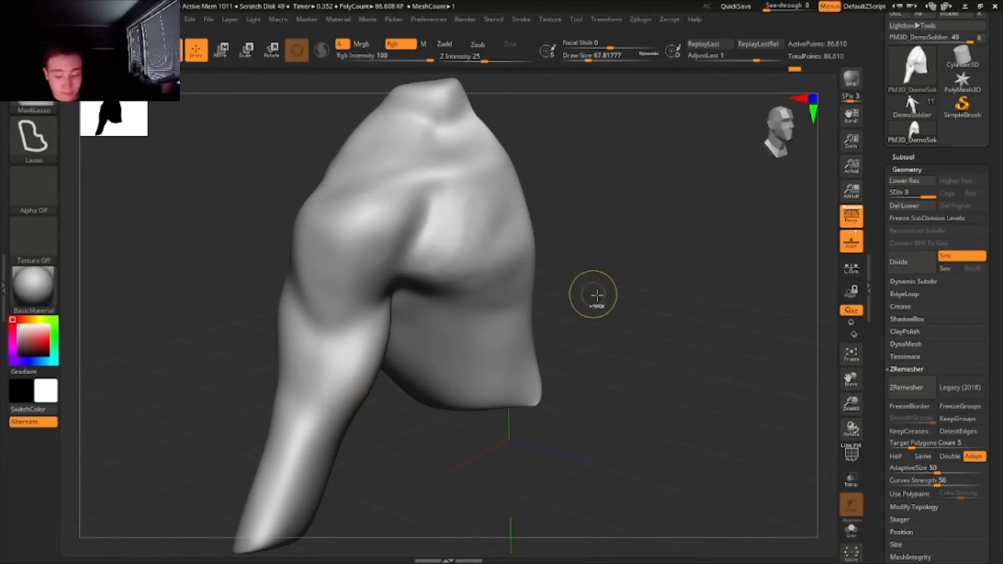
left_click_drag(591, 291, 646, 304)
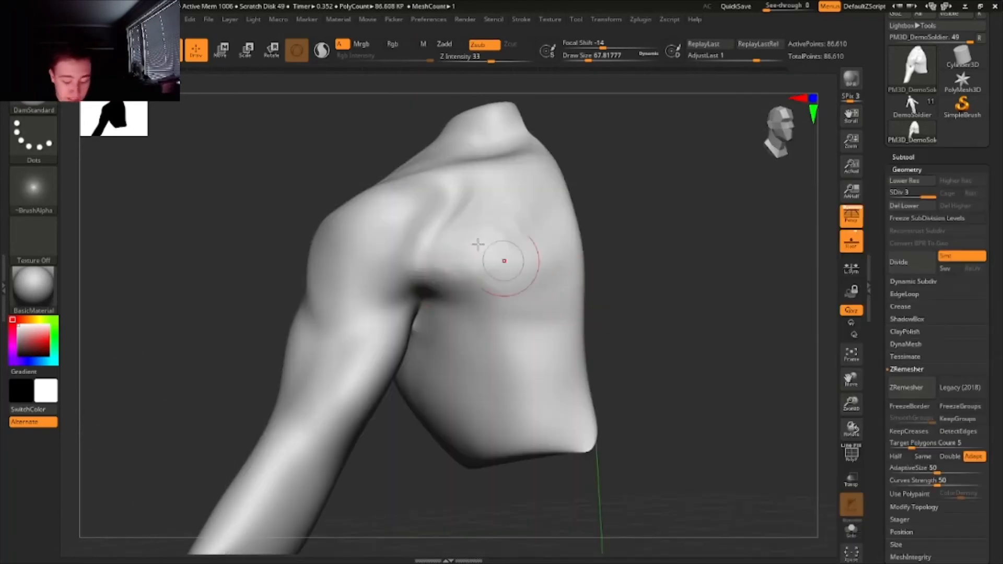
- Carve the groove between the deltoid and pectoral down into the armpit with the DamStandard brush
left_click_drag(440, 232, 412, 298)
right_click_drag(411, 297, 414, 308)
right_click_drag(479, 253, 463, 265)
left_click_drag(447, 287, 420, 276)
right_click_drag(420, 275, 453, 252)
mouse_move(455, 208)
left_mouse_down("ctrl")
mouse_move(433, 269)
mouse_move(448, 249)
left_mouse_up("ctrl")
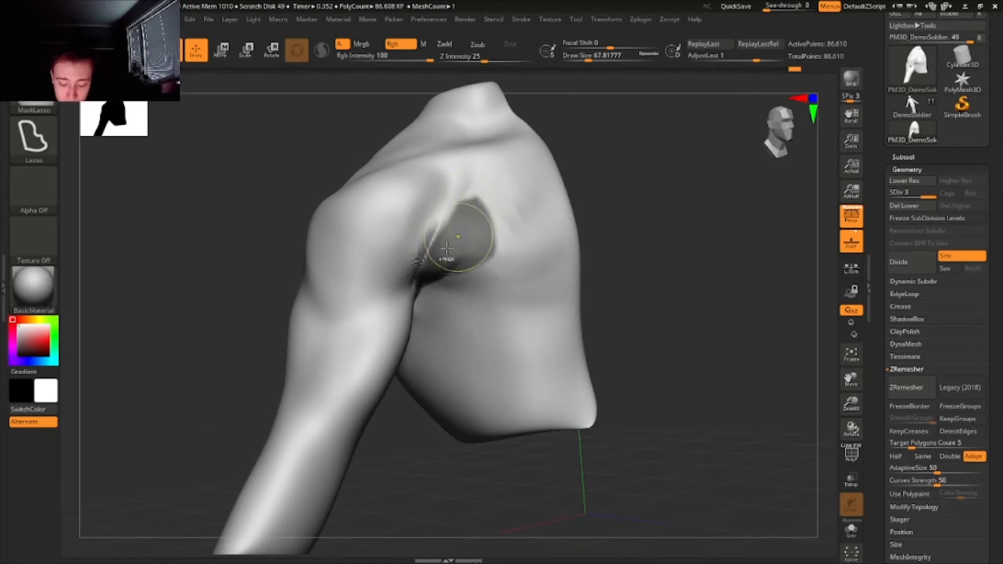
key("ctrl+z")
right_click_drag(427, 275, 418, 236)
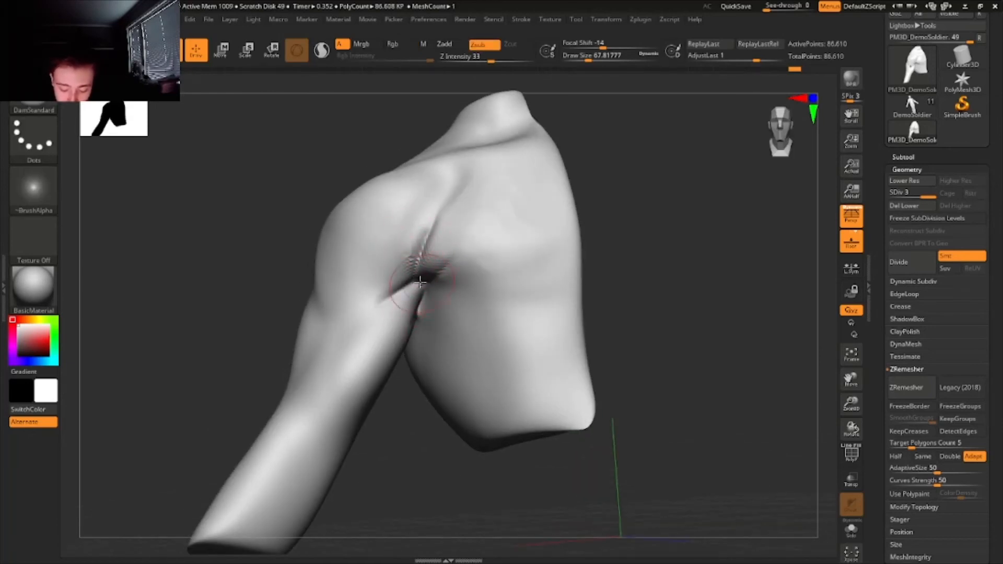
- Adjust the inner contour of the upper arm below the armpit with the Move brush at a draw size of about 116
mouse_move(406, 265)
right_mouse_down()
mouse_move(413, 293)
mouse_move(415, 272)
mouse_move(405, 295)
right_mouse_up()
key("b")
key("m")
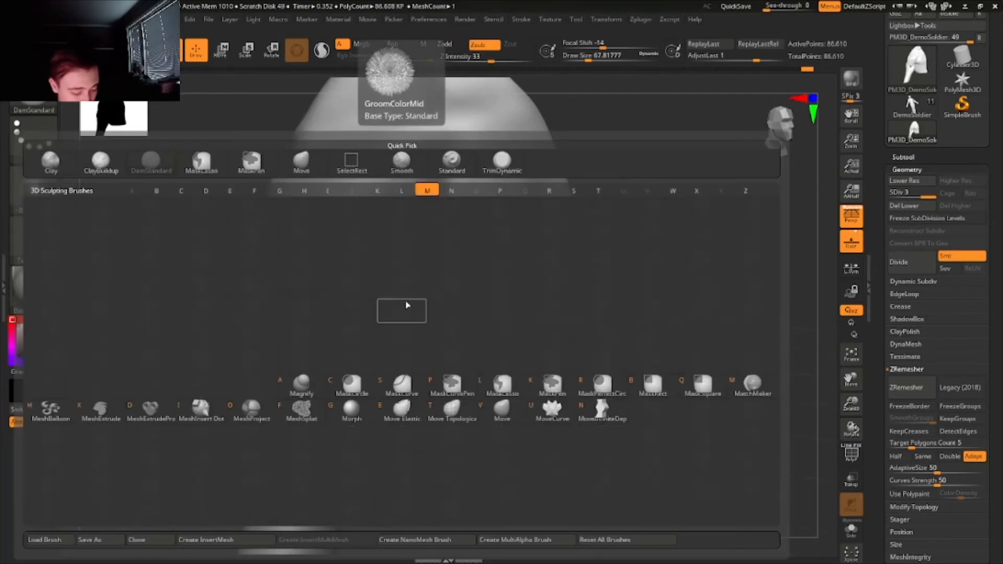
key("v")
left_click_drag(601, 56, 609, 56)
left_click_drag(399, 356, 392, 357)
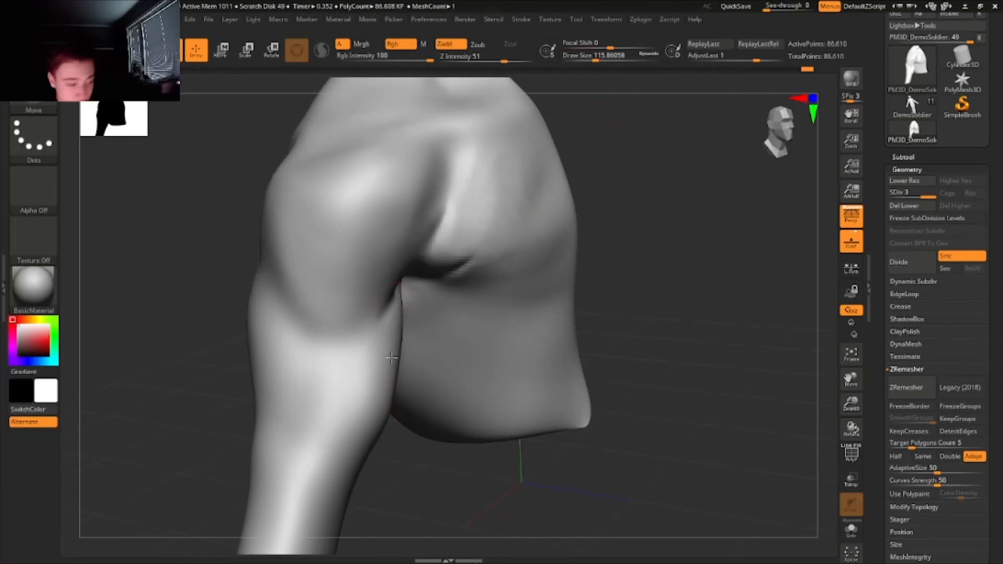
right_click_drag(465, 390, 491, 355, "ctrl")
mouse_move(491, 355)
right_mouse_down()
mouse_move(481, 364)
mouse_move(476, 348)
right_mouse_up()
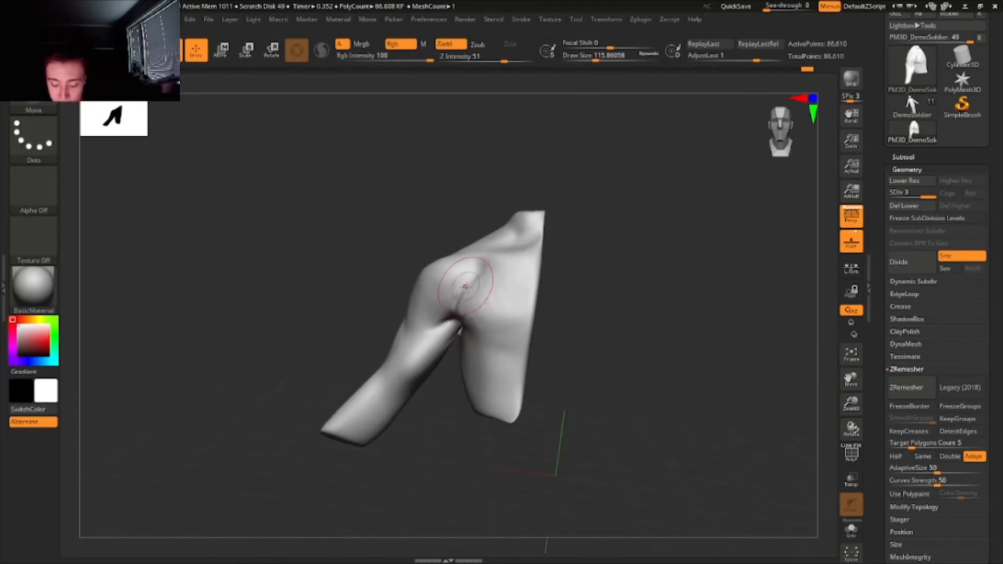
- Pull the deltoid and pectoral forms together along their groove with the Move brush, using draw sizes of about 116 and 149
right_click_drag(470, 258, 481, 295, "ctrl")
left_click_drag(491, 269, 471, 295)
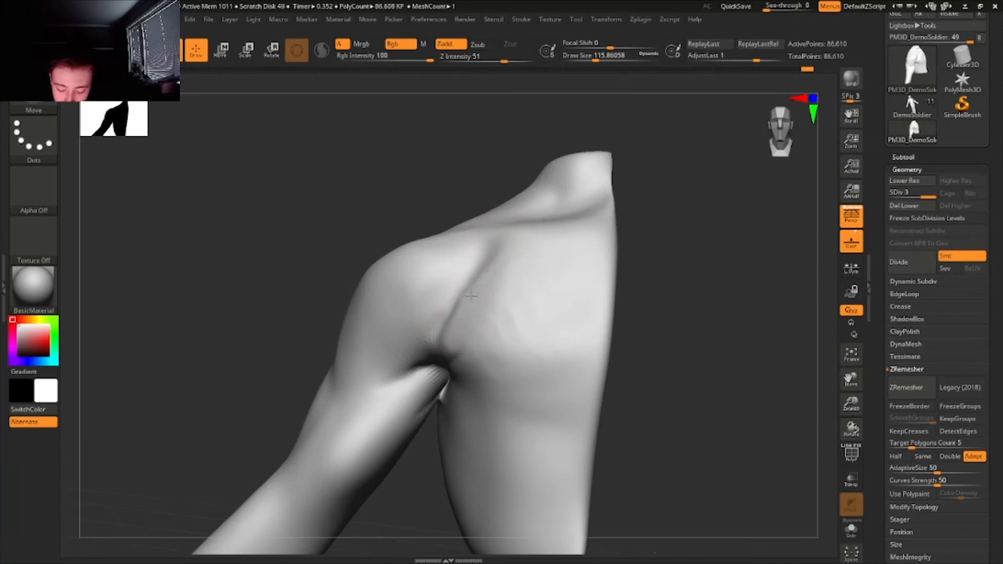
mouse_move(478, 399)
right_mouse_down()
mouse_move(470, 413)
mouse_move(459, 373)
right_mouse_up()
right_click_drag(640, 361, 641, 302)
left_click(599, 59)
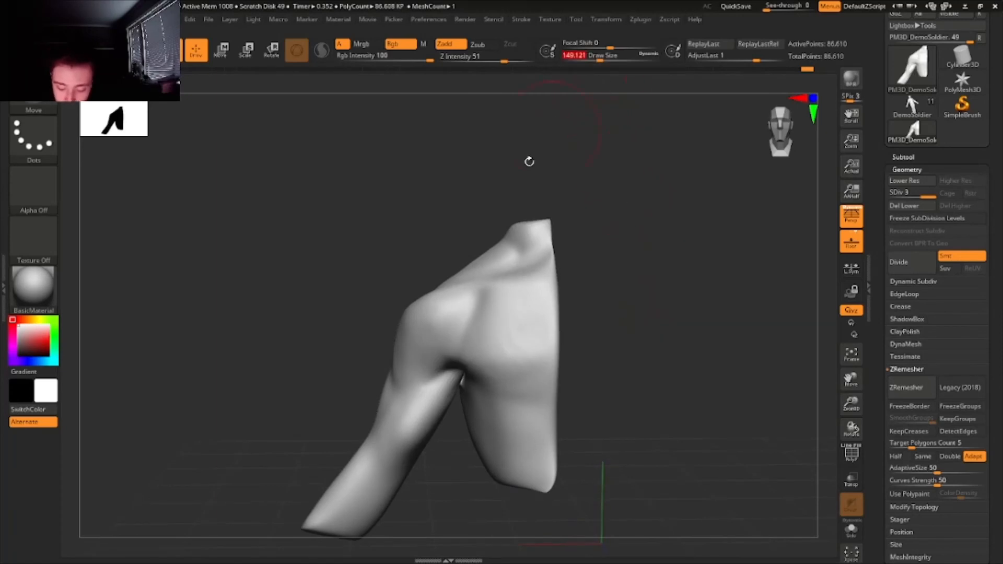
right_click_drag(458, 241, 495, 257)
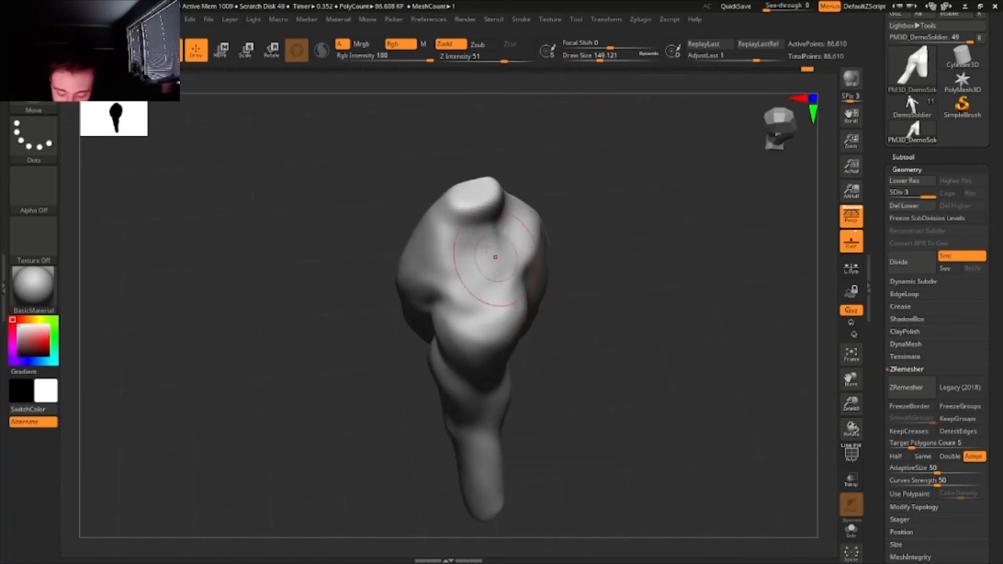
- Flatten the top of the shoulder beside the neck with TrimDynamic at a draw size of about 149 and smooth it
key("b")
key("t")
key("d")
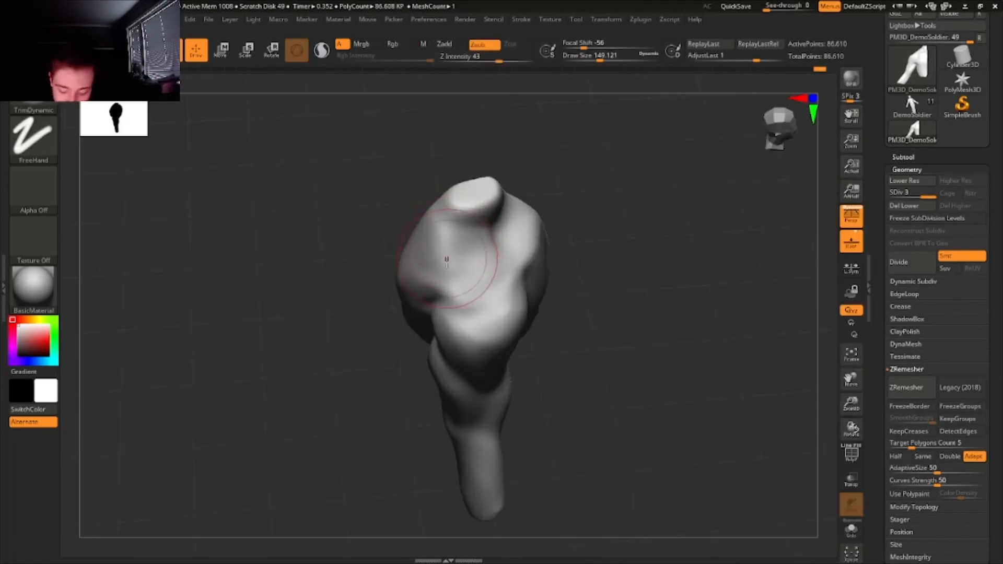
key("shift")
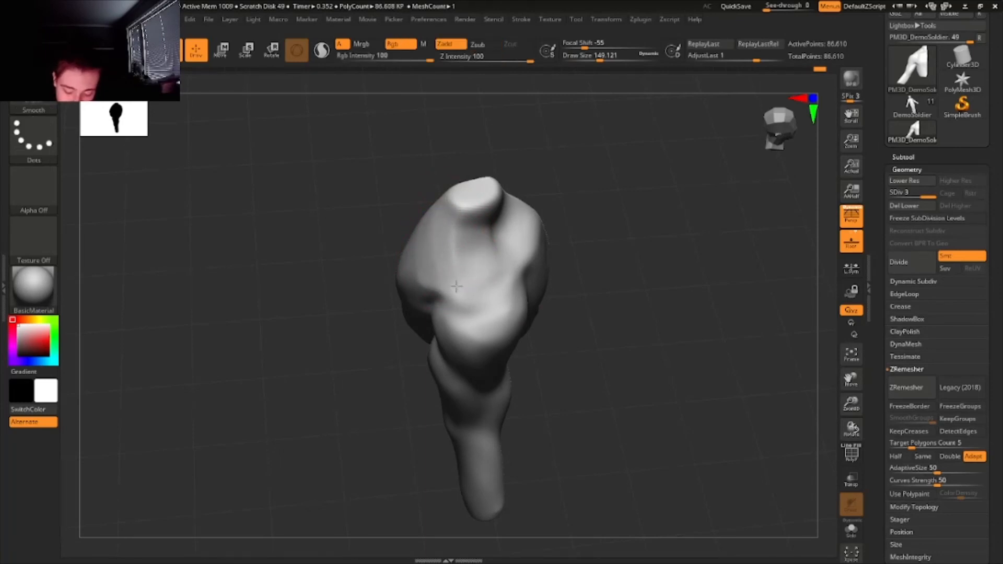
- Mark the deltoid, its muscle heads and the outer upper arm with temporary mask strokes, undoing each one
mouse_move(639, 319)
right_mouse_down()
mouse_move(658, 268)
mouse_move(637, 258)
mouse_move(683, 248)
mouse_move(665, 264)
mouse_move(622, 260)
mouse_move(632, 261)
mouse_move(622, 269)
right_mouse_up()
key("ctrl")
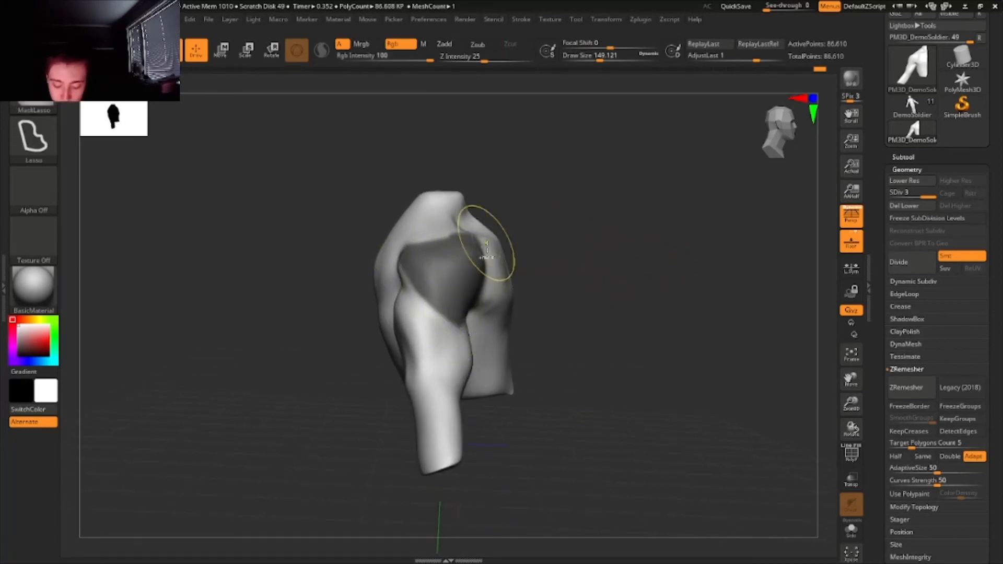
key("ctrl+z")
mouse_move(502, 282)
right_mouse_down()
mouse_move(478, 308)
mouse_move(512, 319)
right_mouse_up()
key("ctrl")
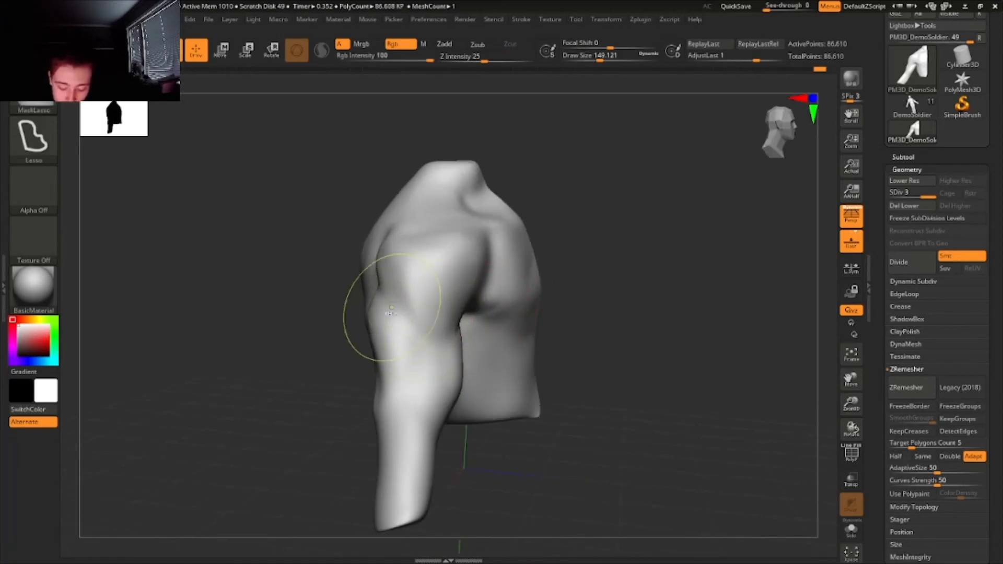
left_click_drag(405, 437, 387, 293, "ctrl")
right_click_drag(501, 332, 464, 331)
key("ctrl+z")
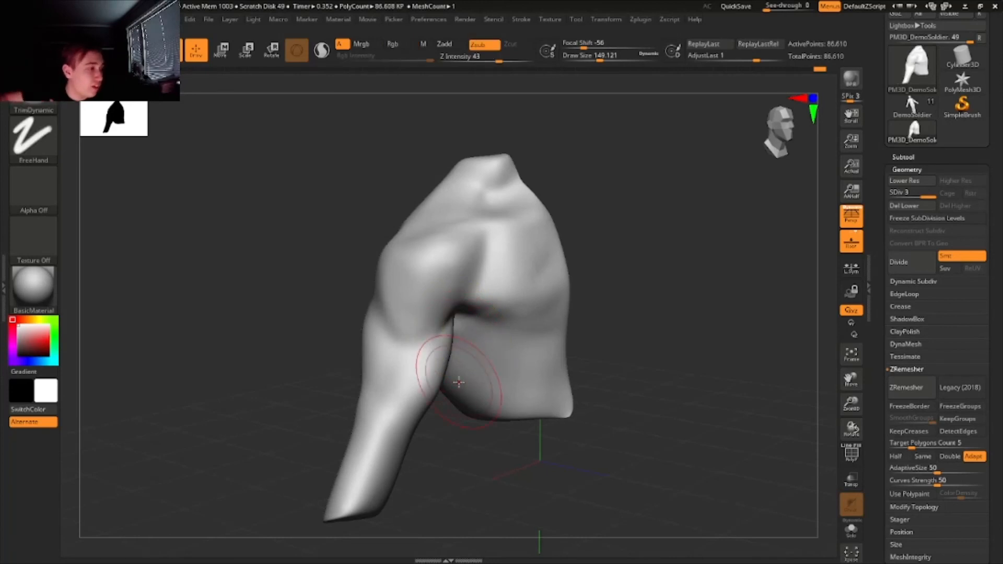
left_click_drag(404, 303, 418, 339, "ctrl")
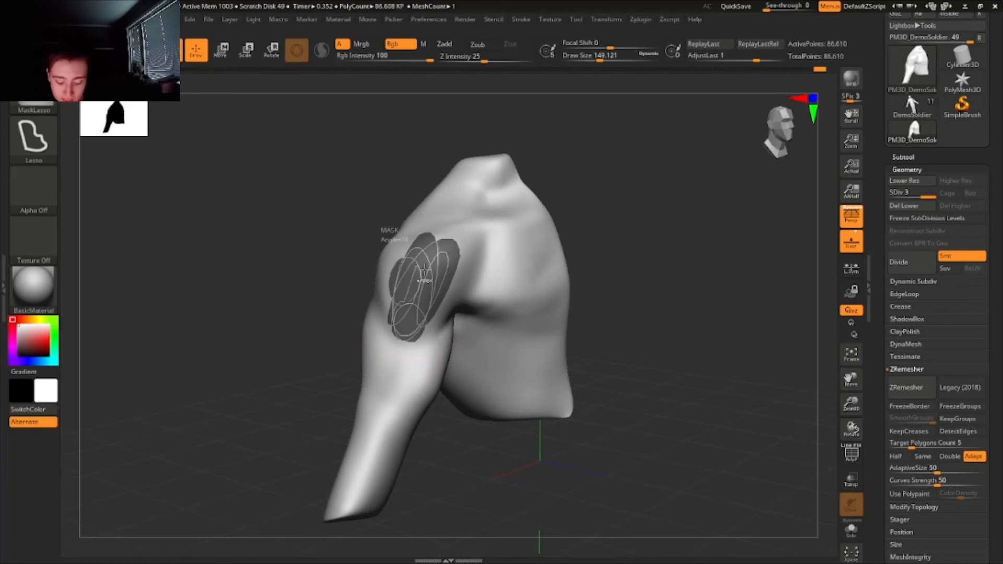
left_click_drag(424, 270, 422, 277, "ctrl")
key("ctrl+z")
- Flatten the outer deltoid toward its insertion with TrimDynamic, then mask the muscle area below it and undo the mask
right_click_drag(584, 215, 582, 246)
left_click_drag(422, 259, 405, 309)
right_click_drag(406, 308, 403, 340)
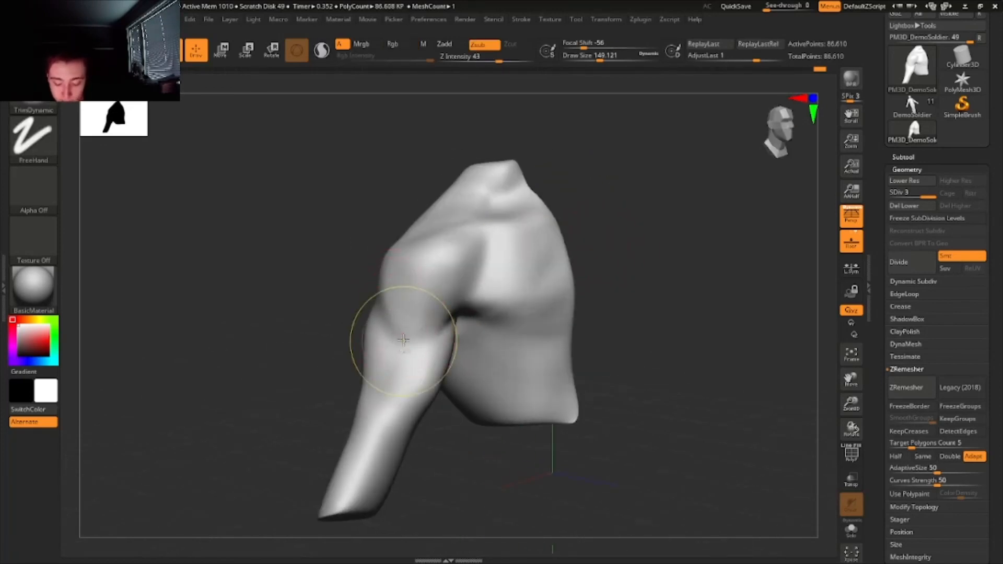
key("ctrl")
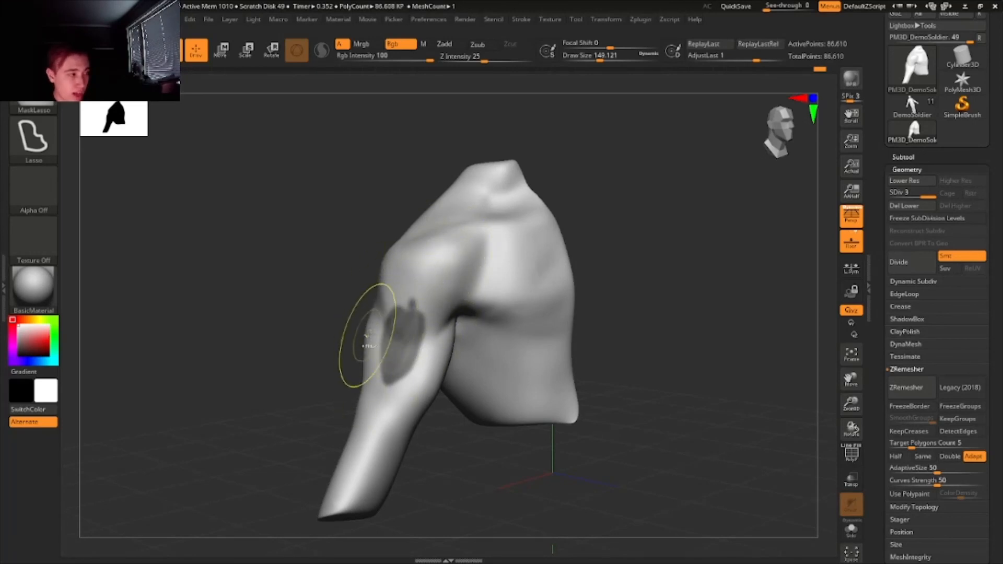
key("ctrl+z")
mouse_move(460, 358)
right_mouse_down()
mouse_move(397, 342)
mouse_move(445, 341)
right_mouse_up()
- Refine the deltoid and upper arm contours with the Move brush at a draw size of about 120
key("b")
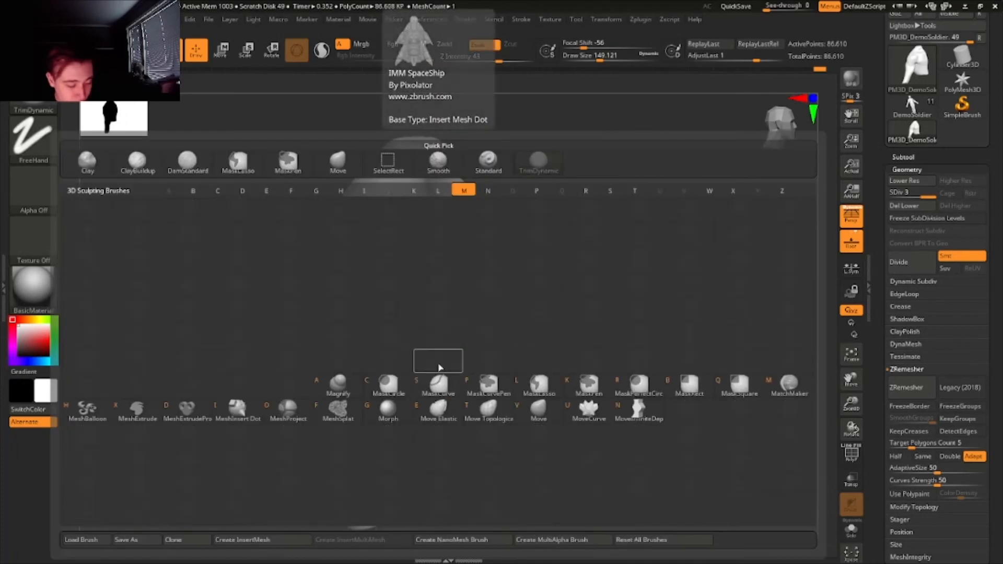
key("m")
key("v")
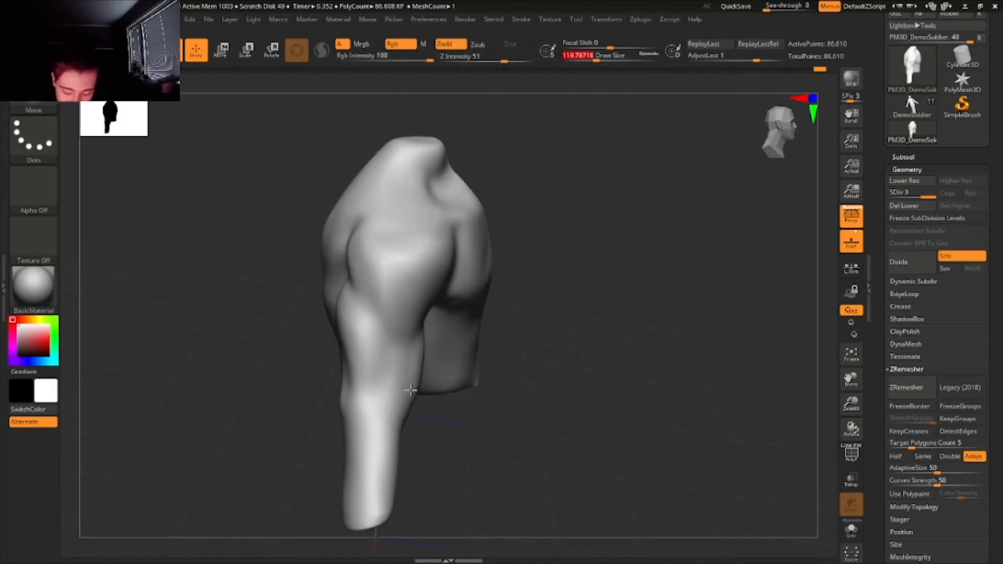
mouse_move(544, 386)
right_mouse_down()
mouse_move(700, 329)
mouse_move(691, 338)
mouse_move(676, 310)
mouse_move(698, 385)
mouse_move(714, 365)
mouse_move(709, 373)
mouse_move(682, 358)
mouse_move(723, 351)
mouse_move(691, 340)
mouse_move(692, 361)
right_mouse_up()
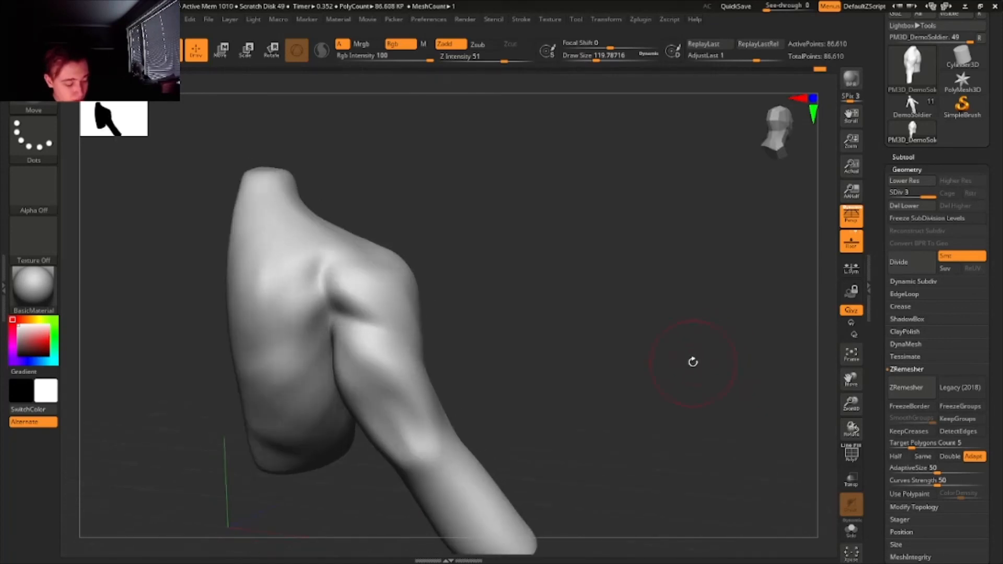
- Define the crease between the shoulder blade and rear deltoid with DamStandard at a draw size of about 120 and smooth it
key("b")
key("d")
key("s")
right_click_drag(489, 339, 393, 315)
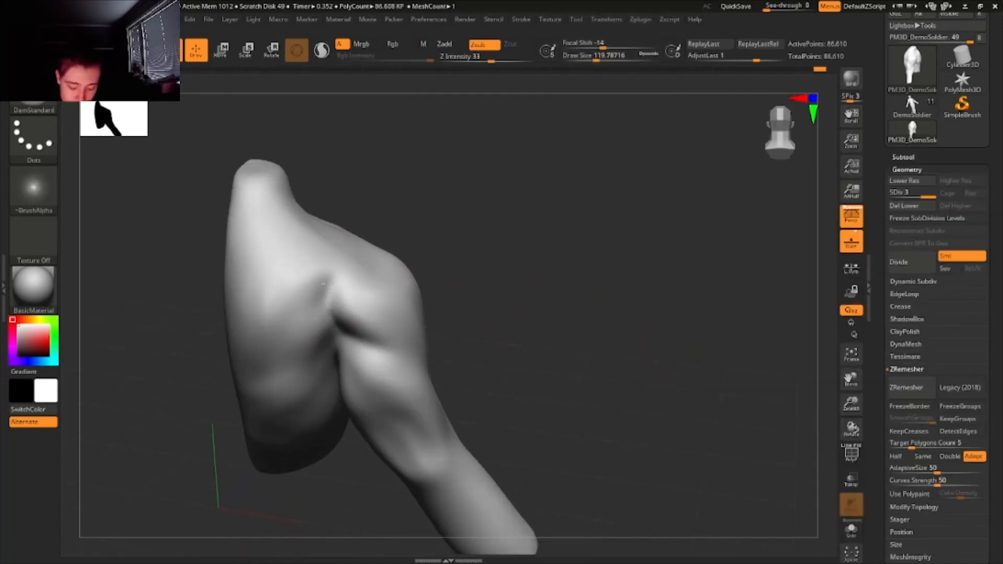
right_click_drag(323, 283, 304, 318)
left_click_drag(323, 293, 336, 291, "shift")
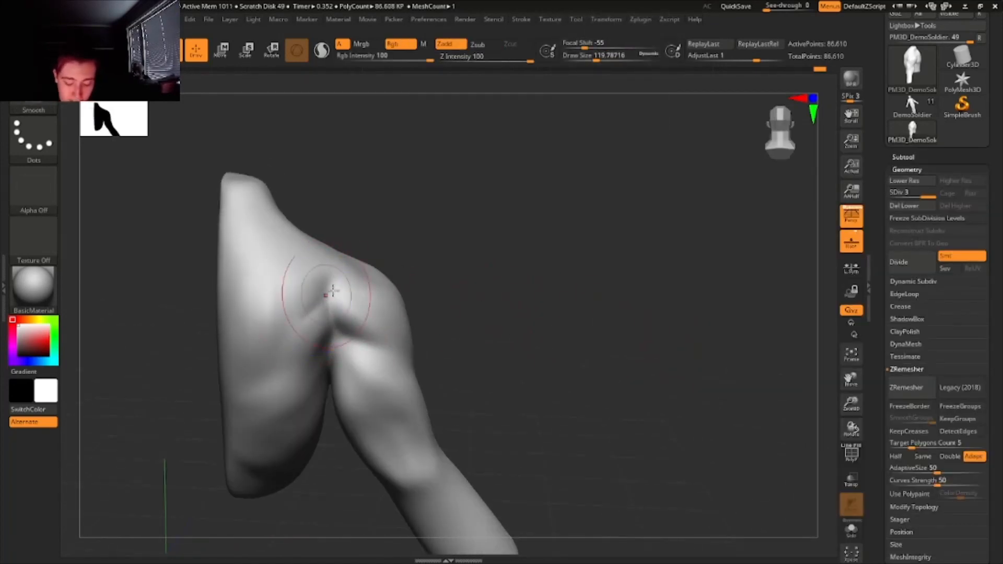